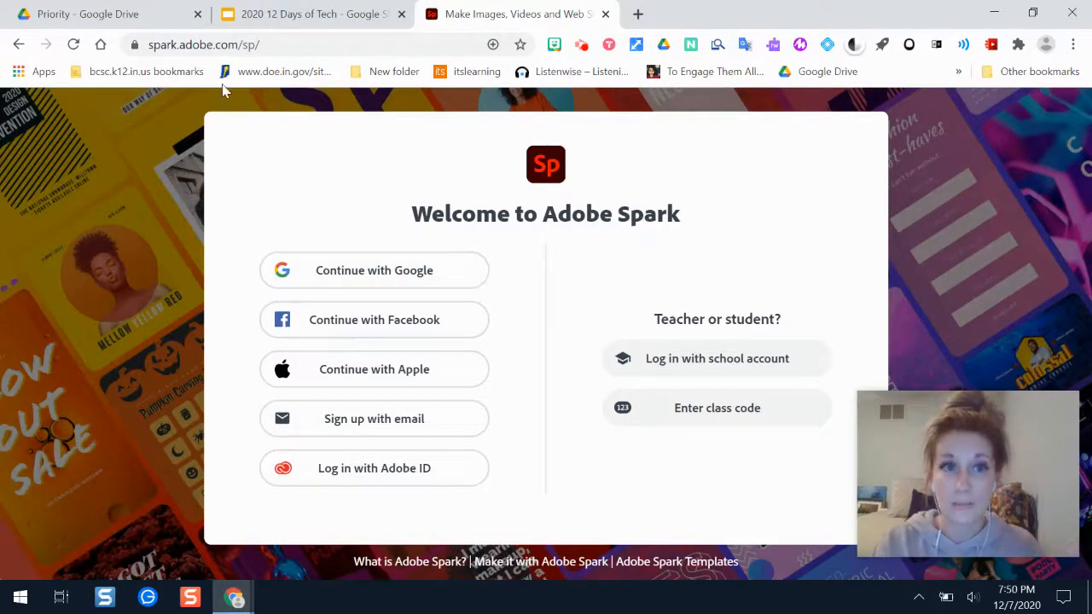
Log in to Adobe Spark with the Google account.
left_click(424, 264)
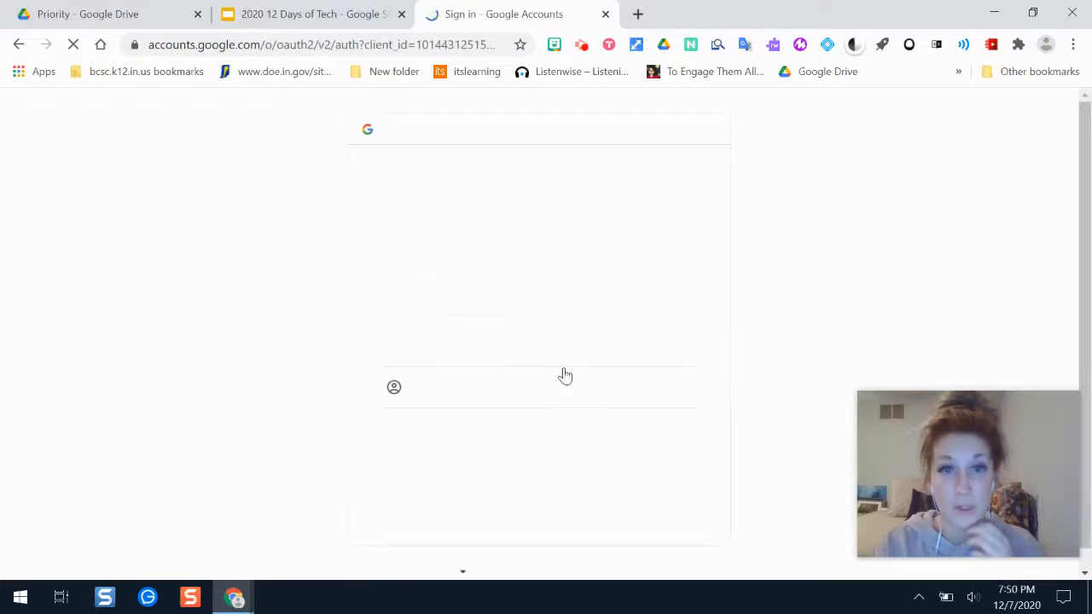
left_click(504, 311)
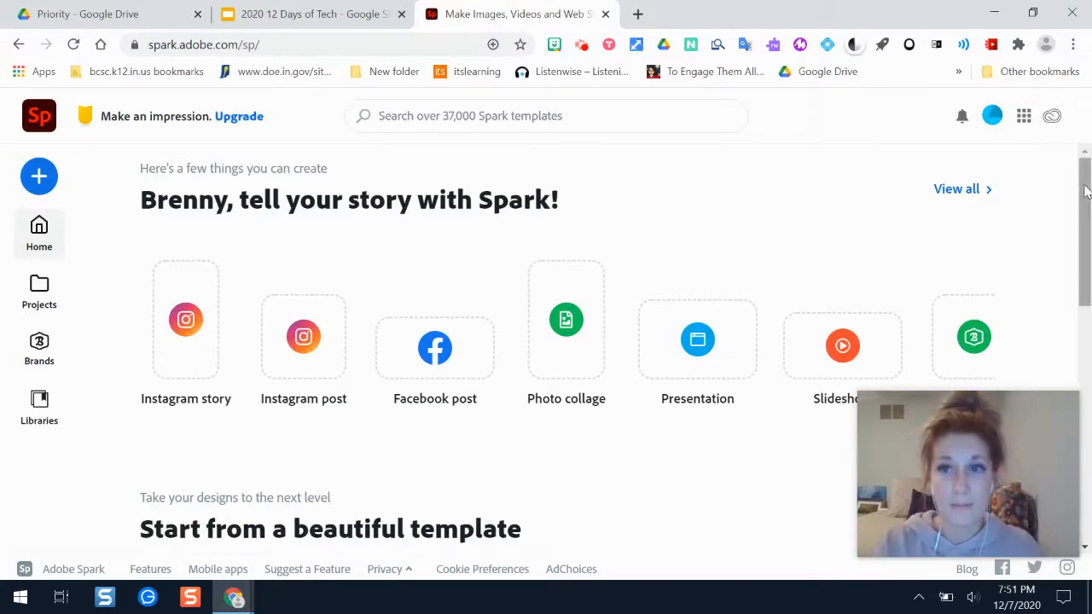
Create a new video project with the title "Quarantine Cooking".
left_click_drag(1085, 198, 1089, 219)
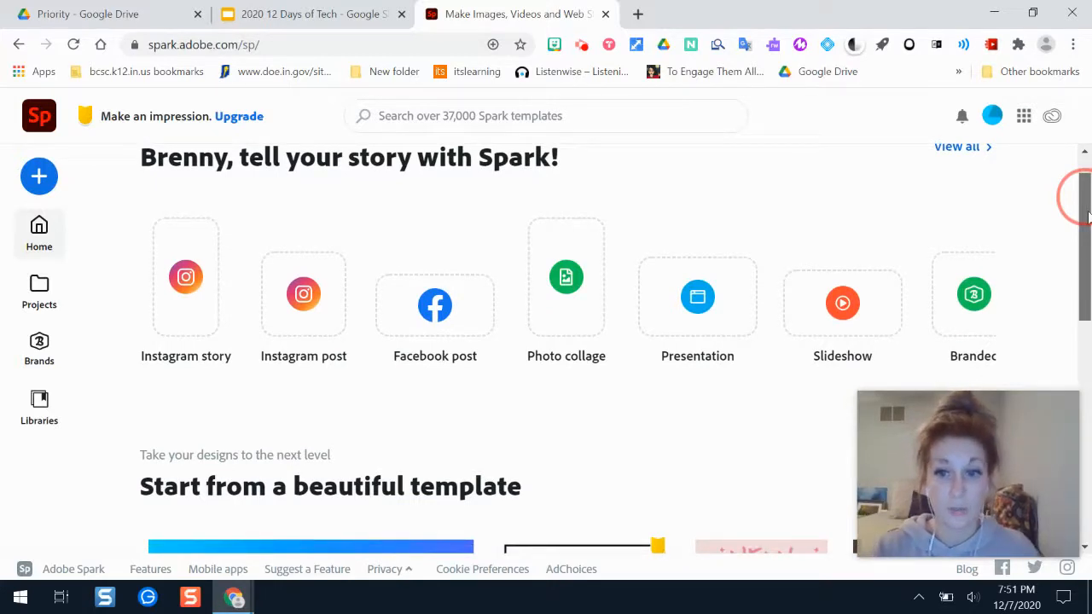
left_click_drag(1089, 219, 1088, 247)
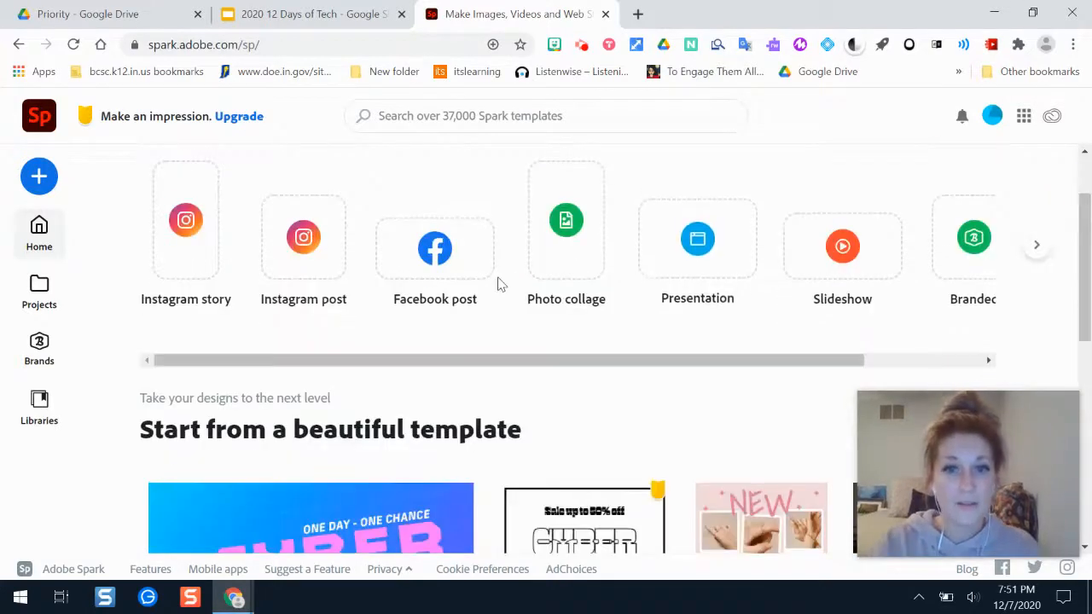
left_click_drag(732, 365, 434, 329)
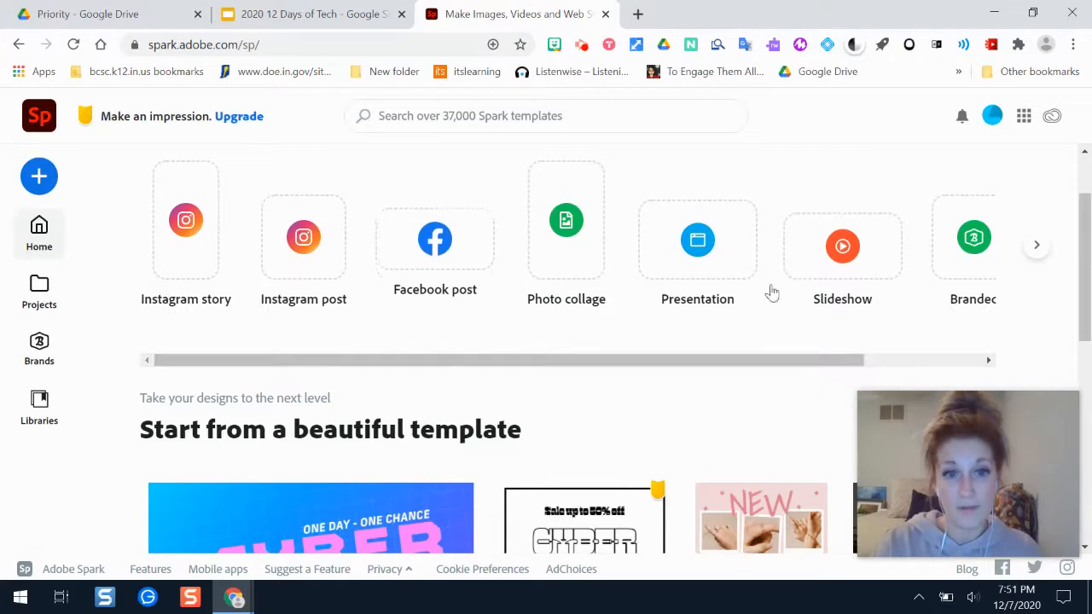
left_click_drag(1084, 205, 1085, 413)
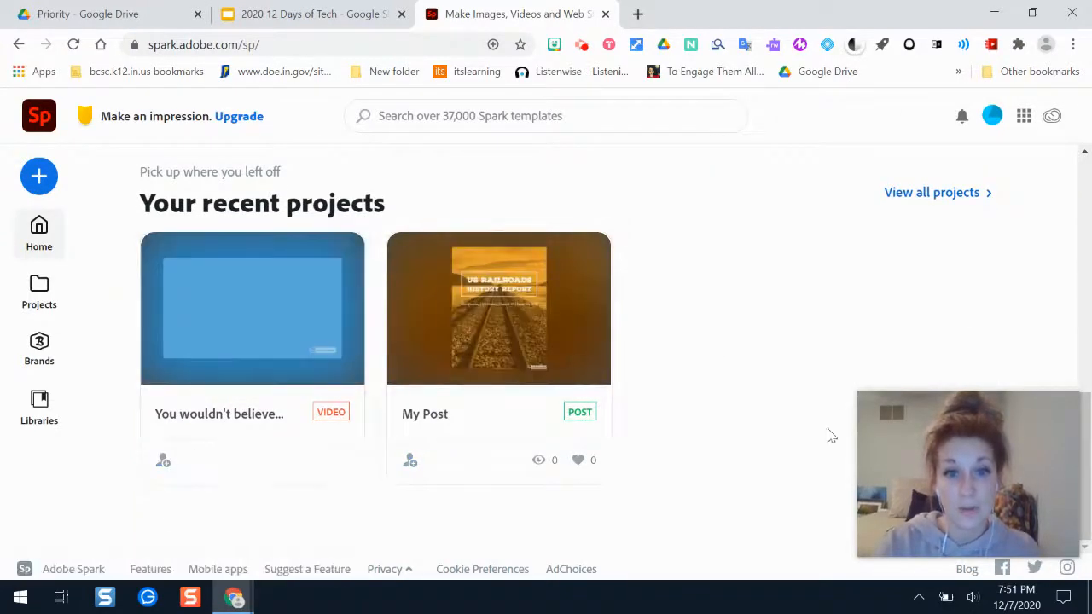
left_click(39, 175)
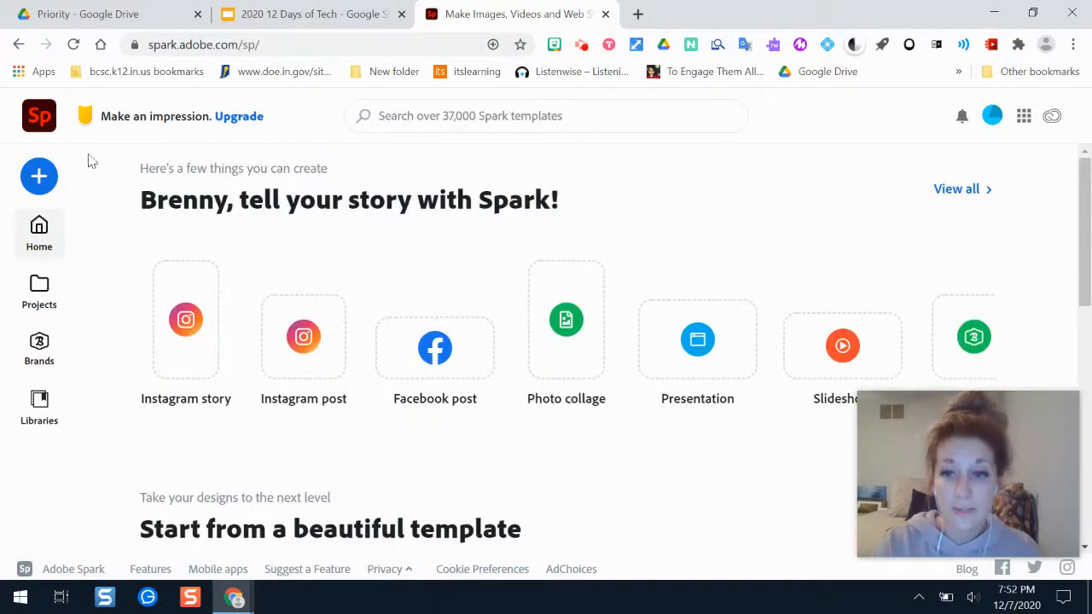
left_click(41, 184)
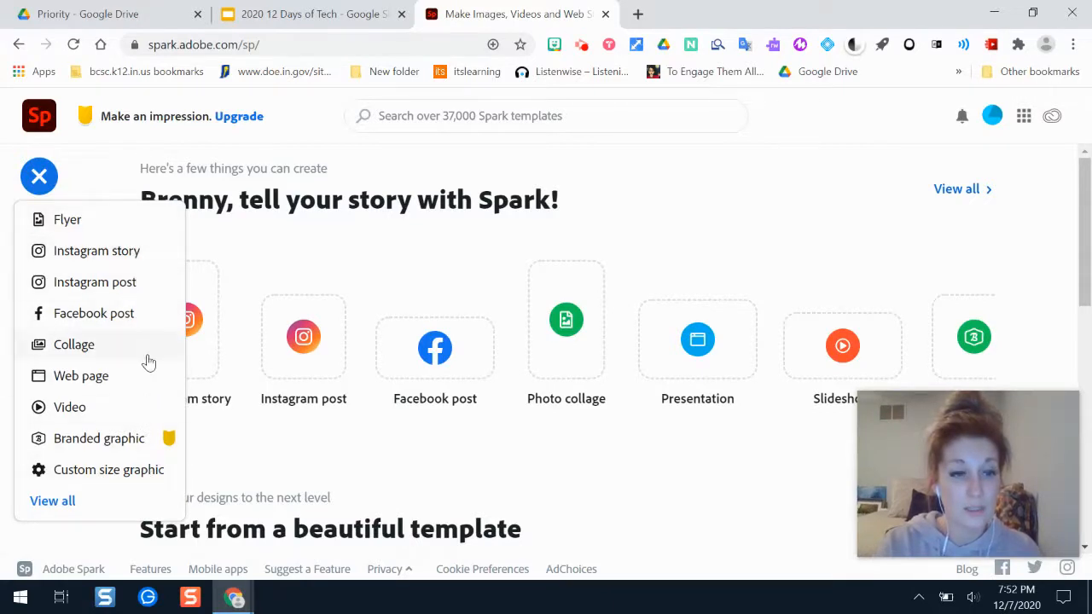
left_click(133, 409)
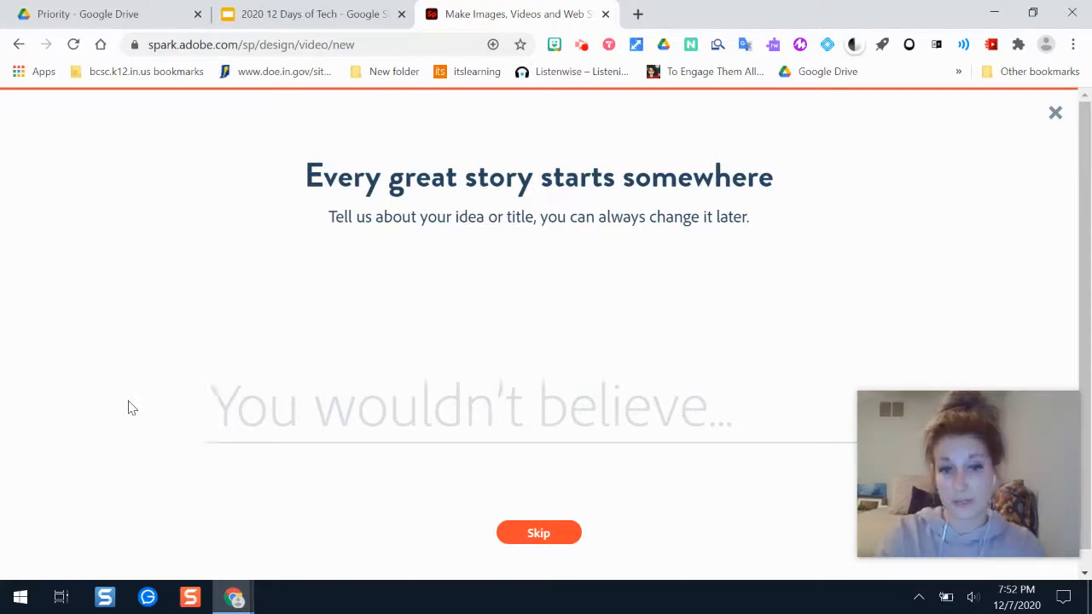
type("Quarantine Cooking")
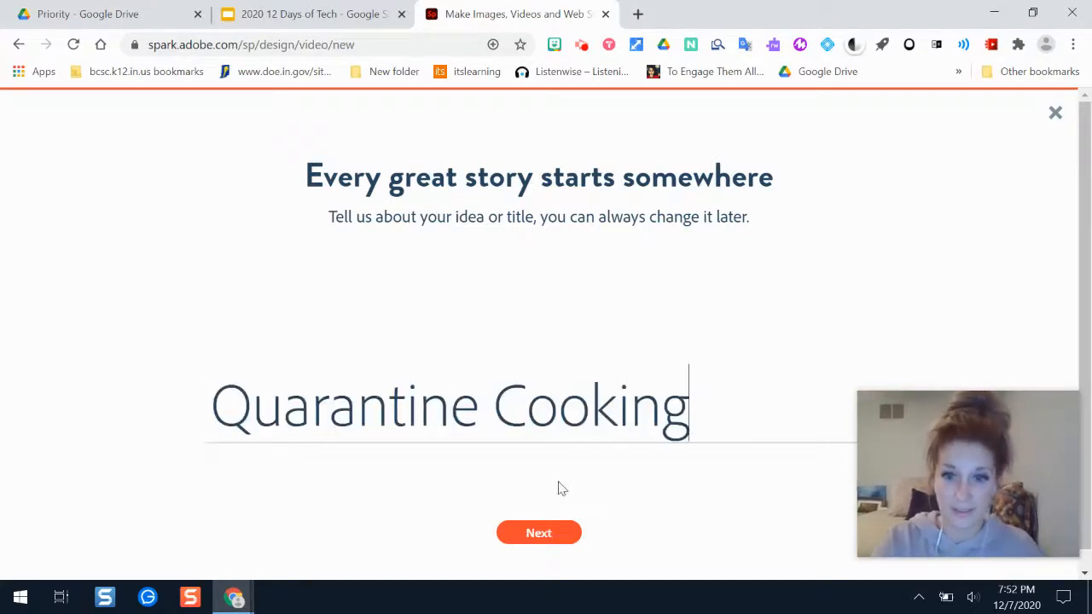
left_click(550, 534)
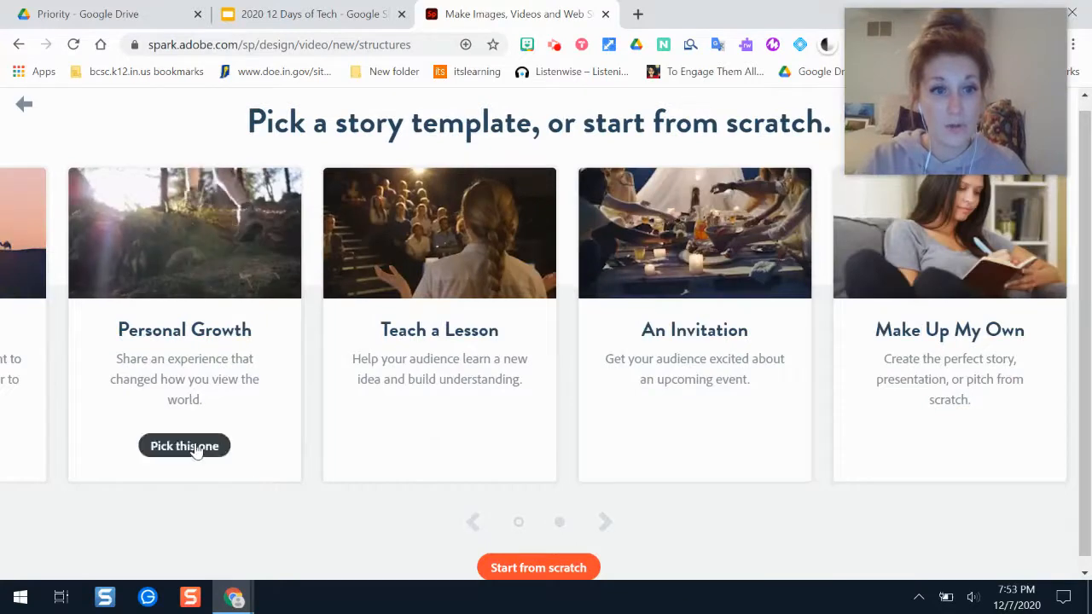
Base the video on the Personal Growth story template and dismiss the quick tips.
left_click(195, 446)
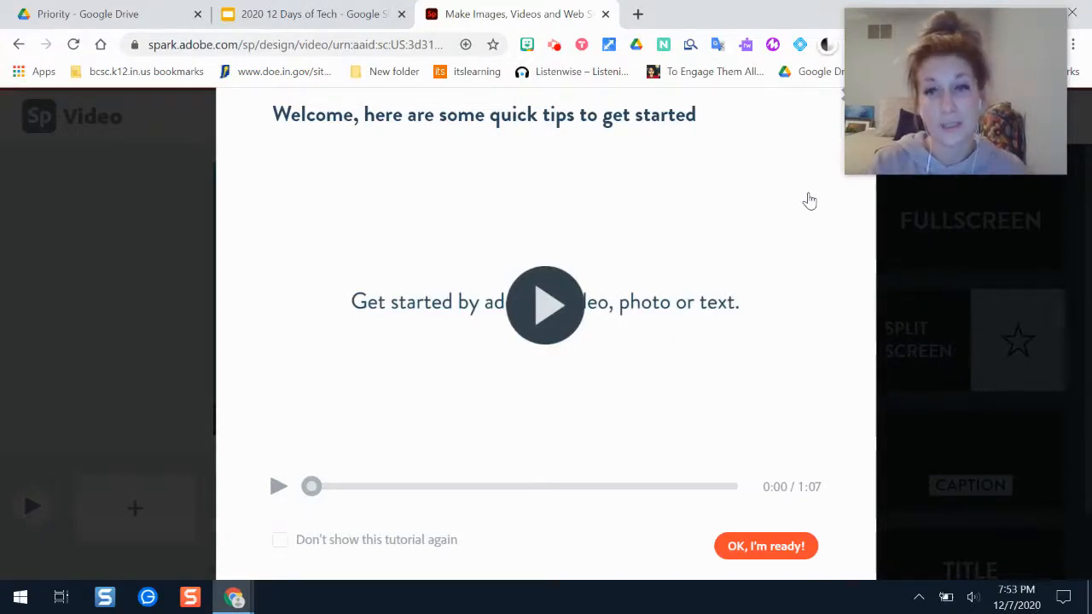
left_click(766, 546)
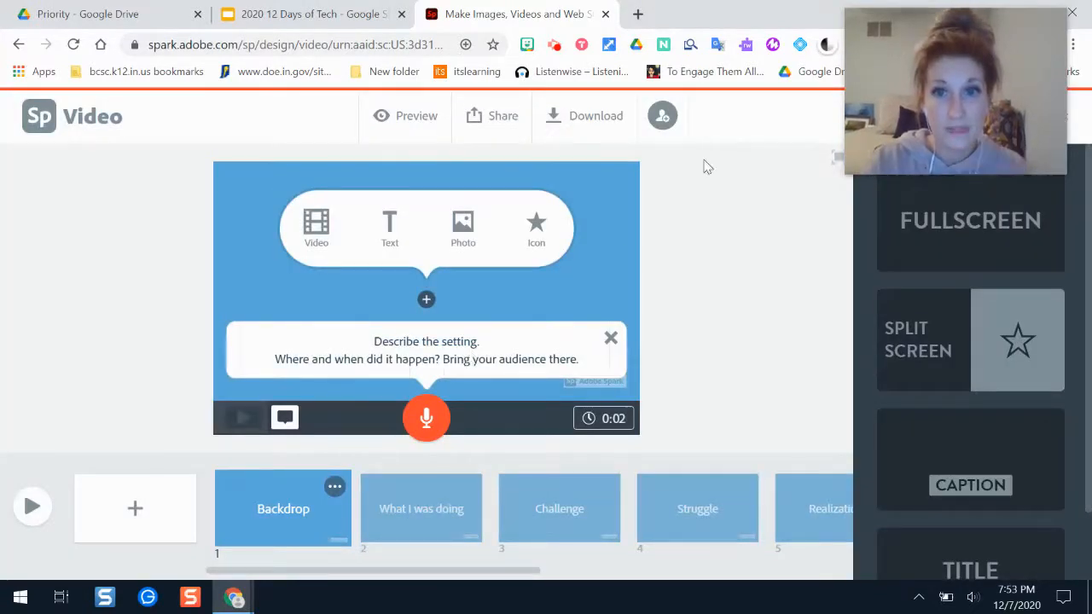
mouse_move(935, 100)
left_click_drag(935, 100, 674, 80)
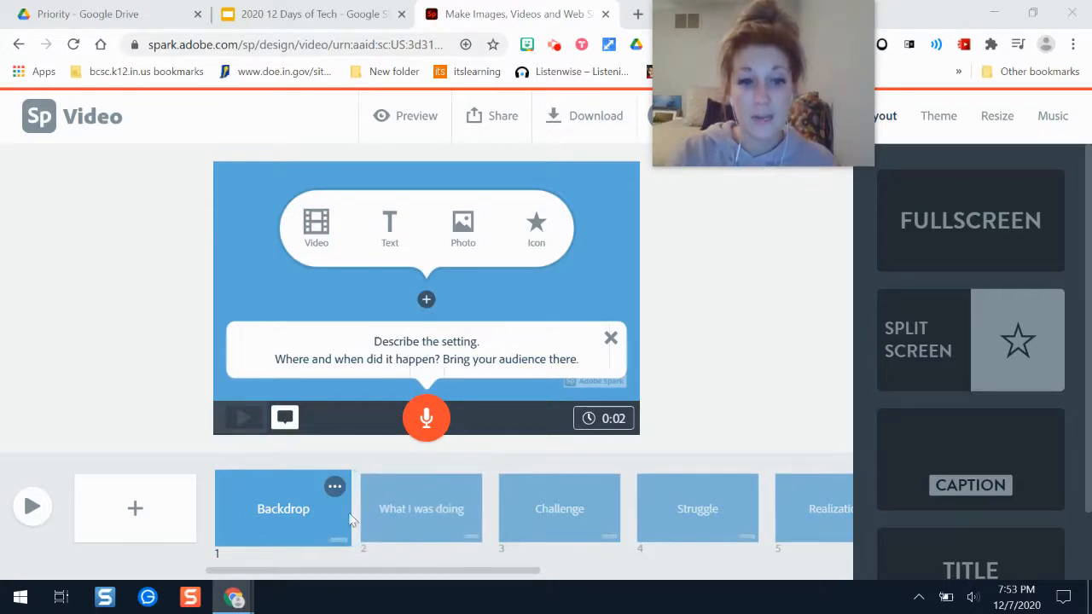
Close the setting hint on the Backdrop slide and add the text "March 2020" to it.
left_click_drag(507, 570, 813, 571)
left_click(510, 568)
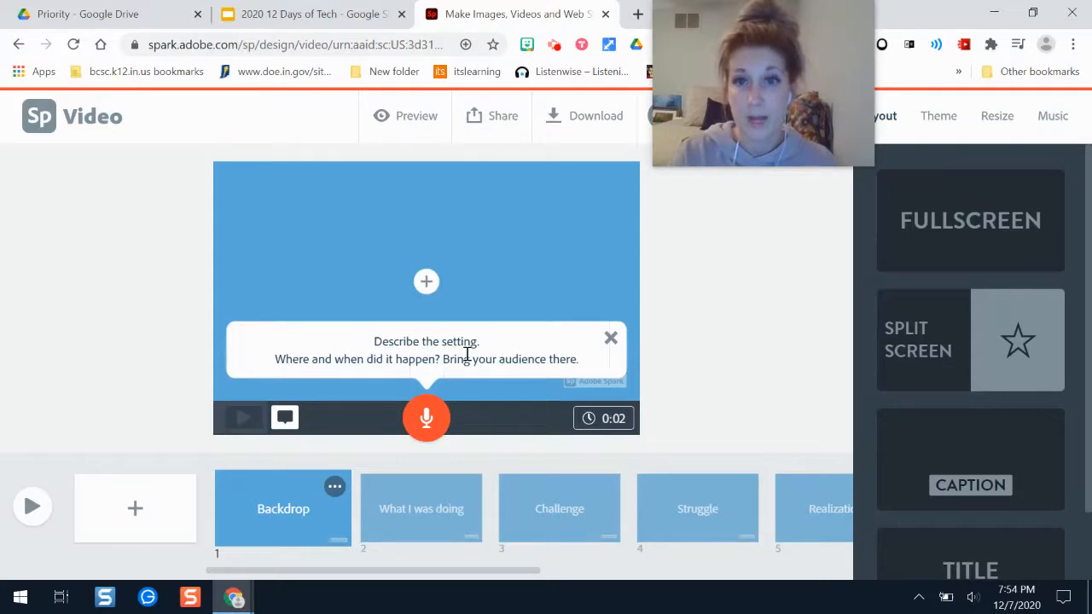
left_click(611, 339)
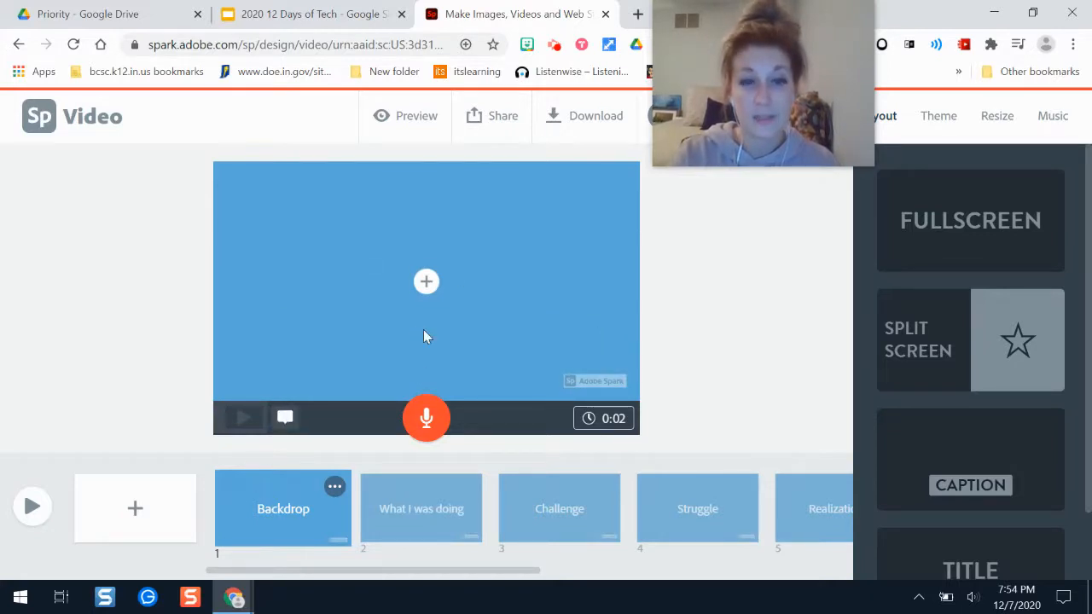
left_click(427, 282)
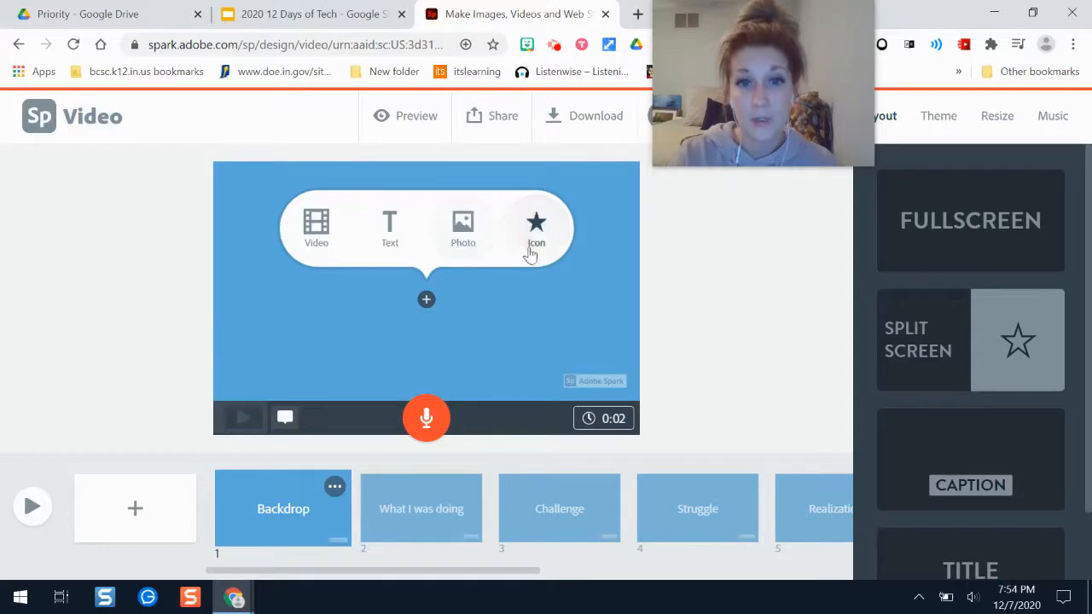
left_click(391, 232)
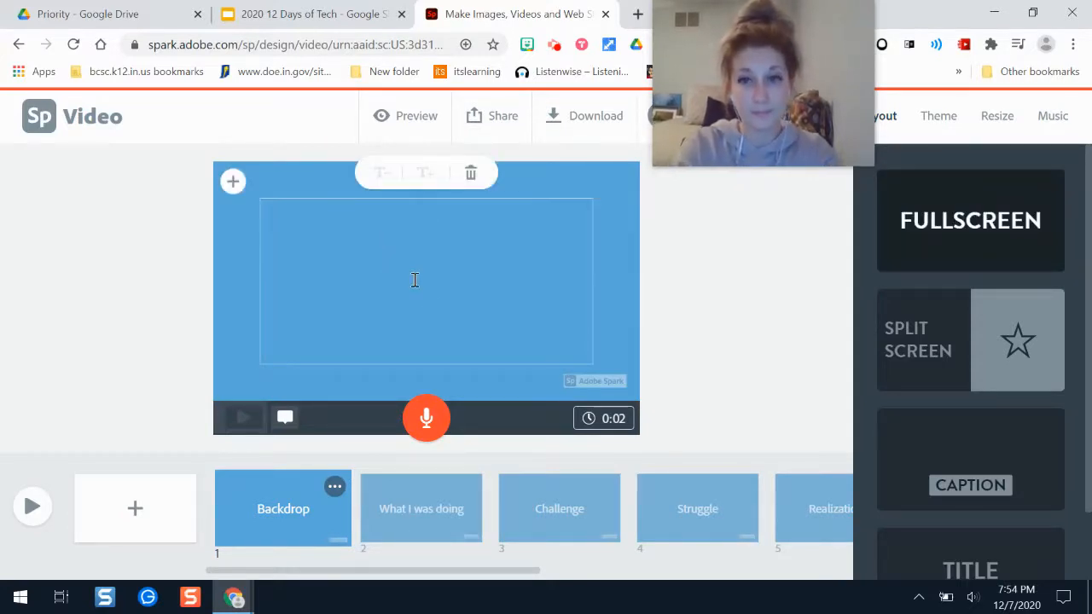
type("M")
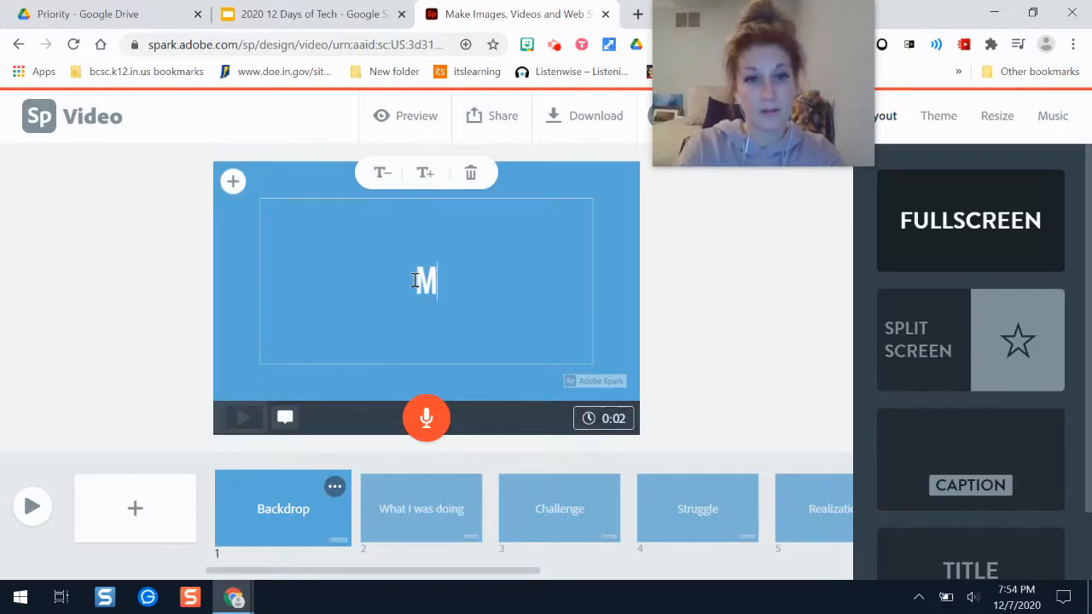
type("arch 2020")
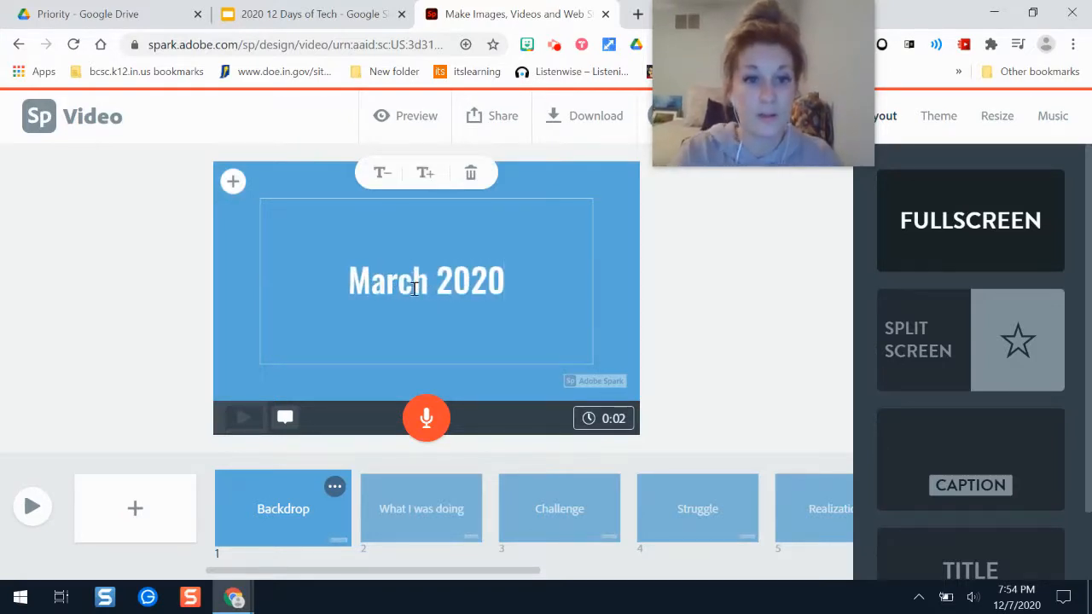
left_click(441, 464)
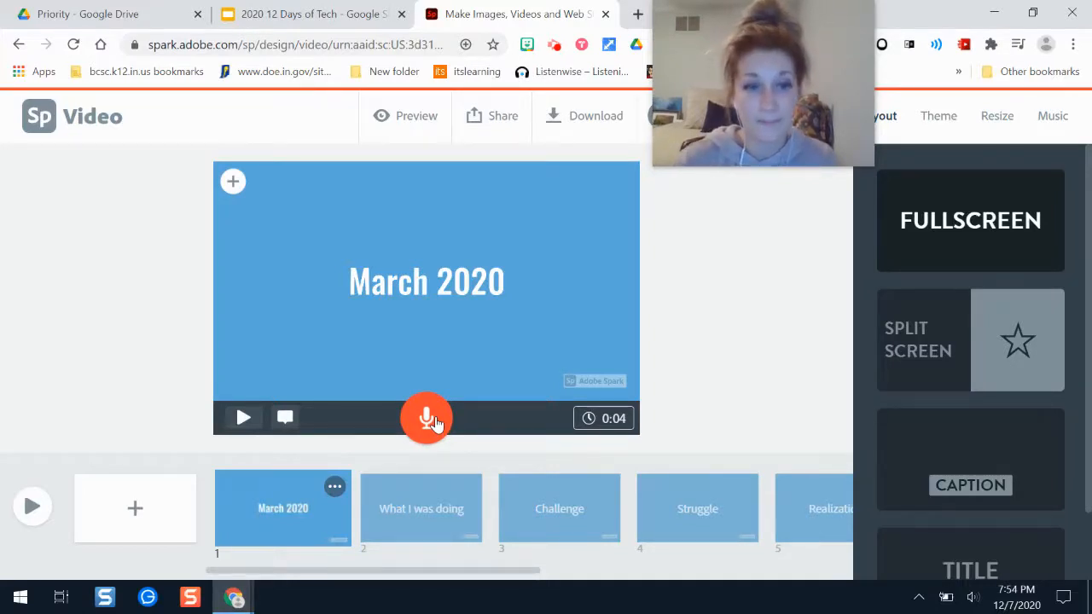
Allow microphone access for the site and record a voice narration for the March 2020 slide.
left_click(432, 421)
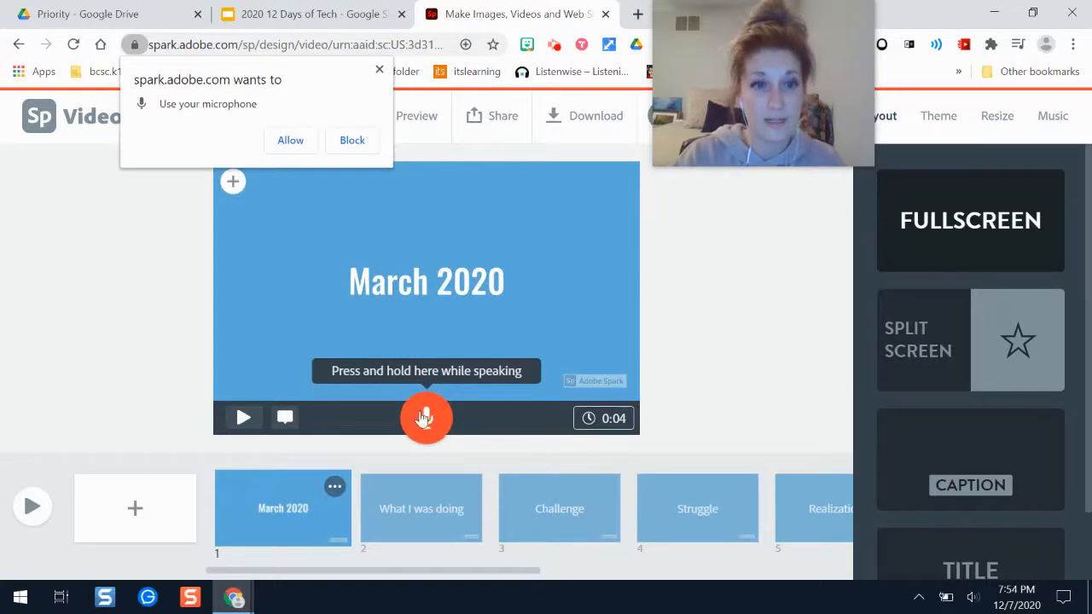
left_click(311, 140)
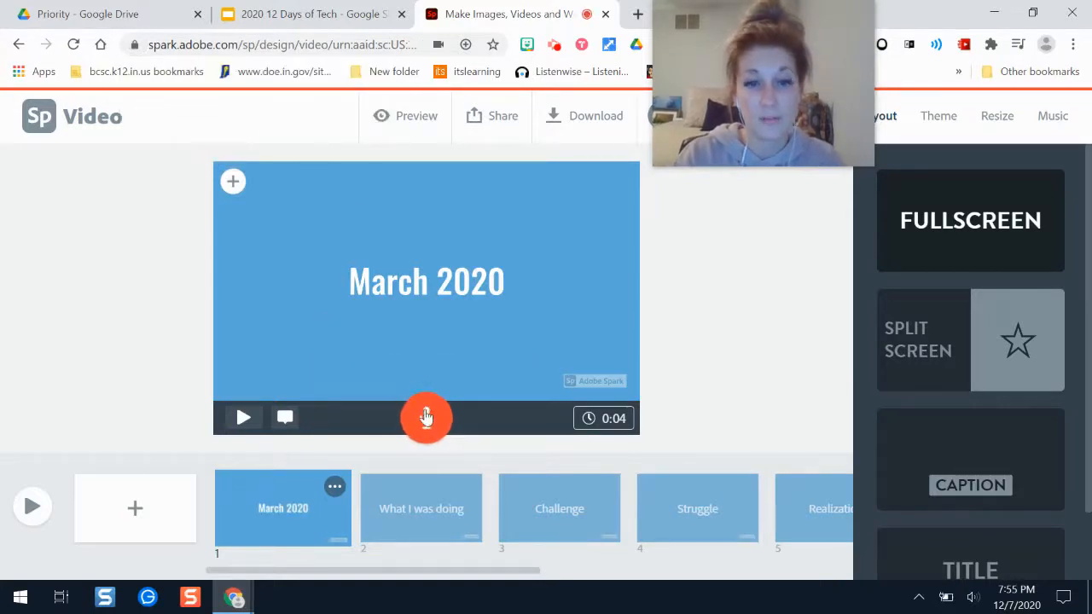
left_click_drag(427, 424, 427, 424)
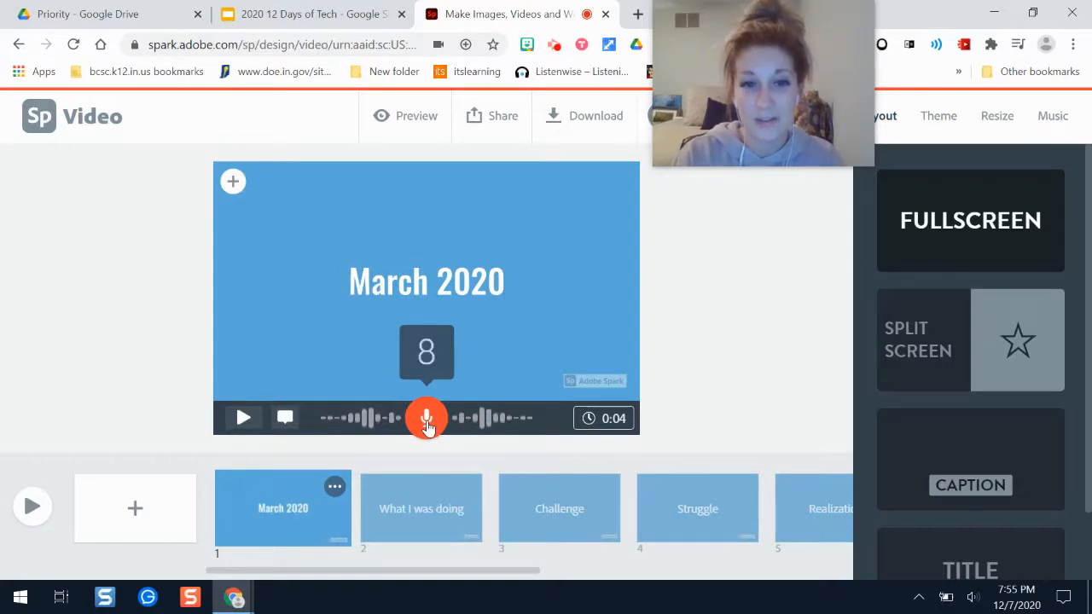
left_click_drag(427, 424, 427, 419)
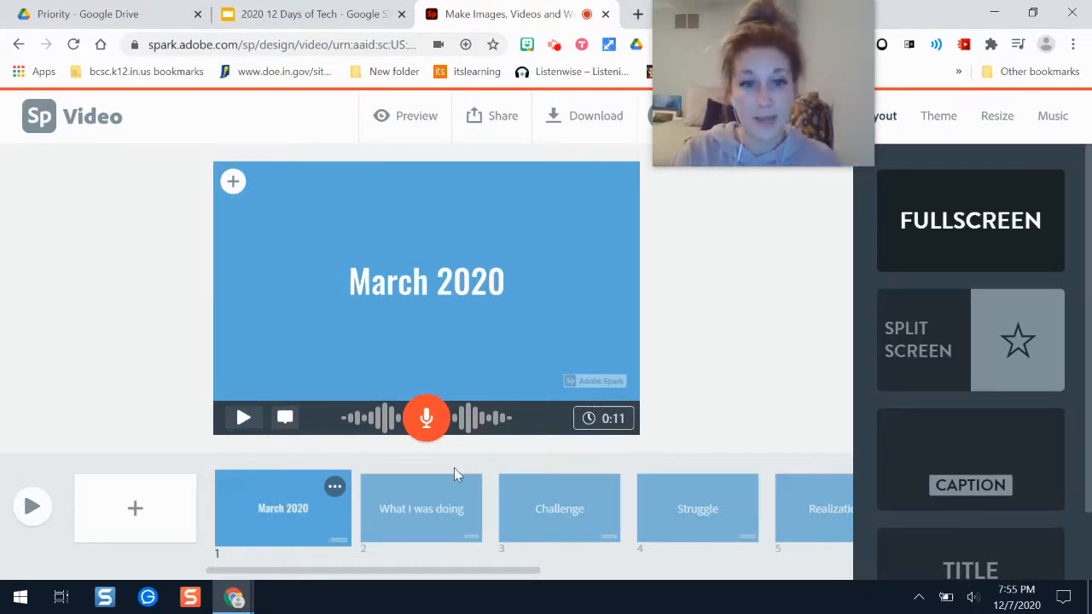
left_click(231, 184)
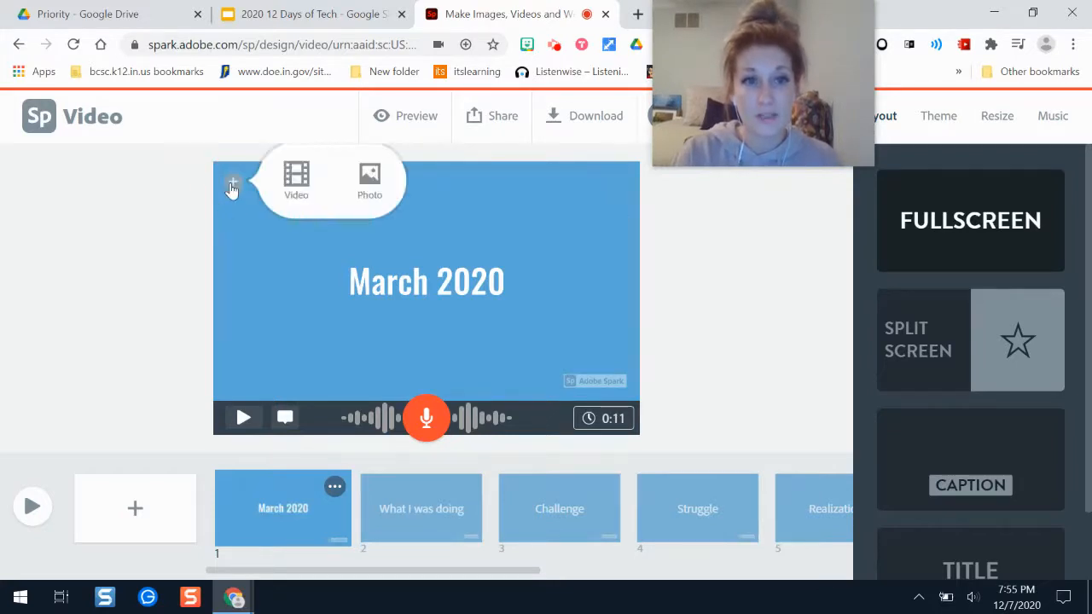
left_click(443, 293)
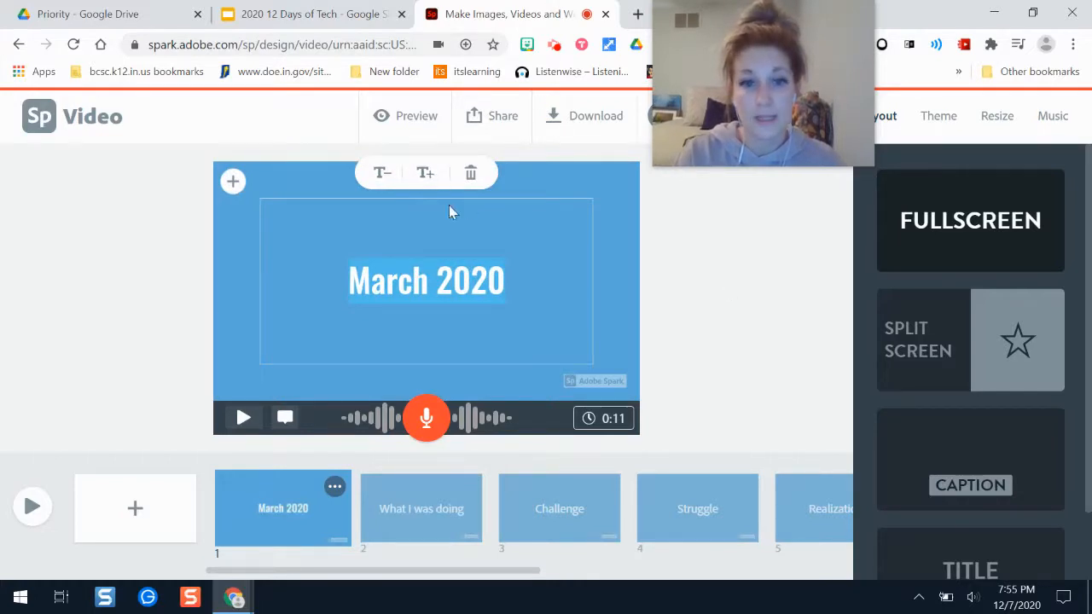
left_click_drag(788, 46, 792, 247)
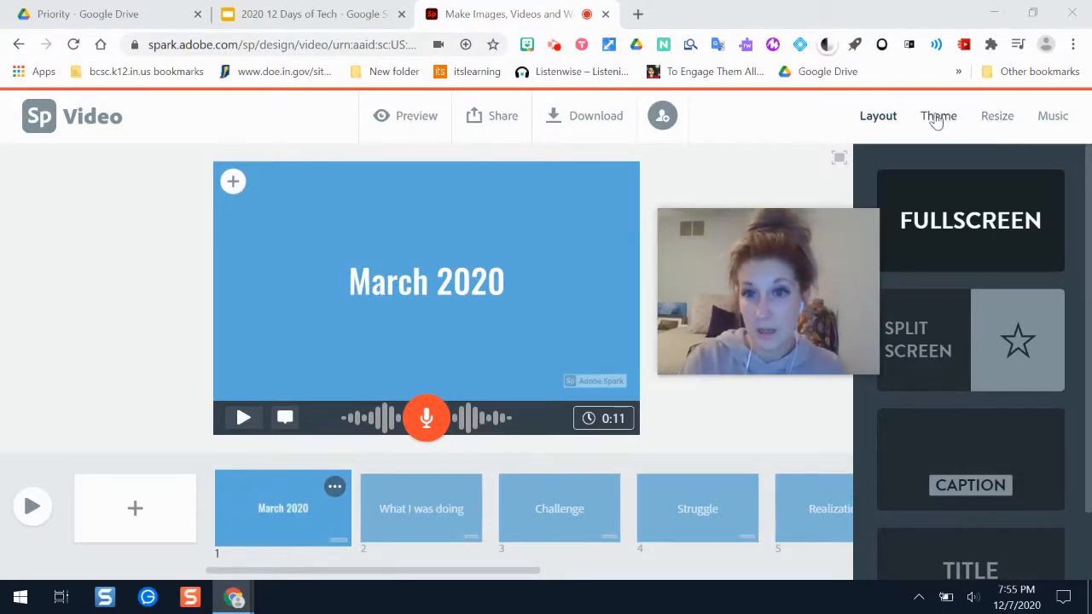
scroll(961, 295, "down", 1)
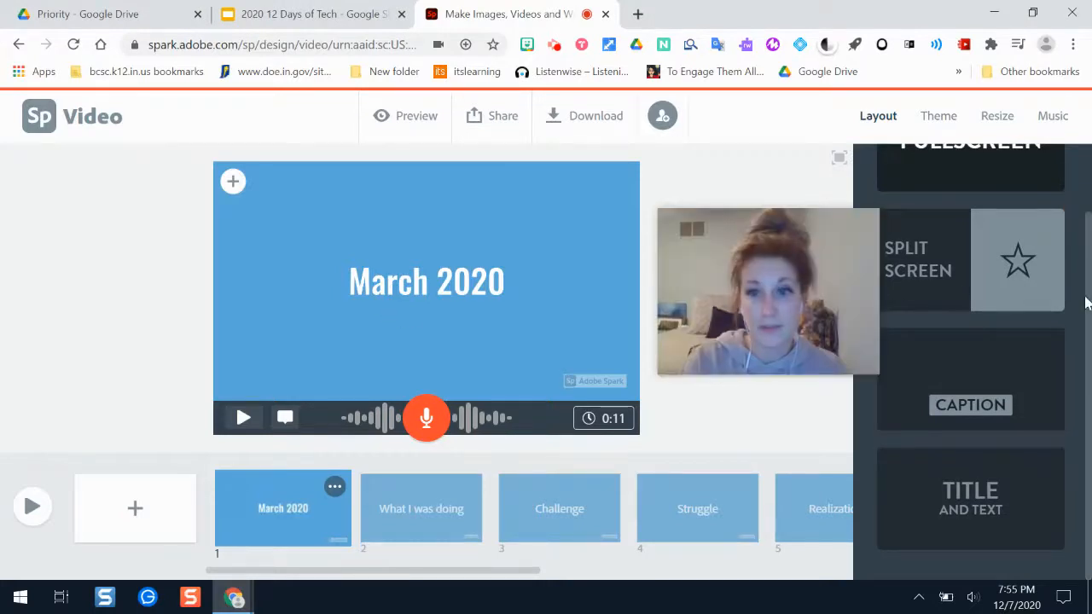
left_click_drag(1090, 371, 1090, 294)
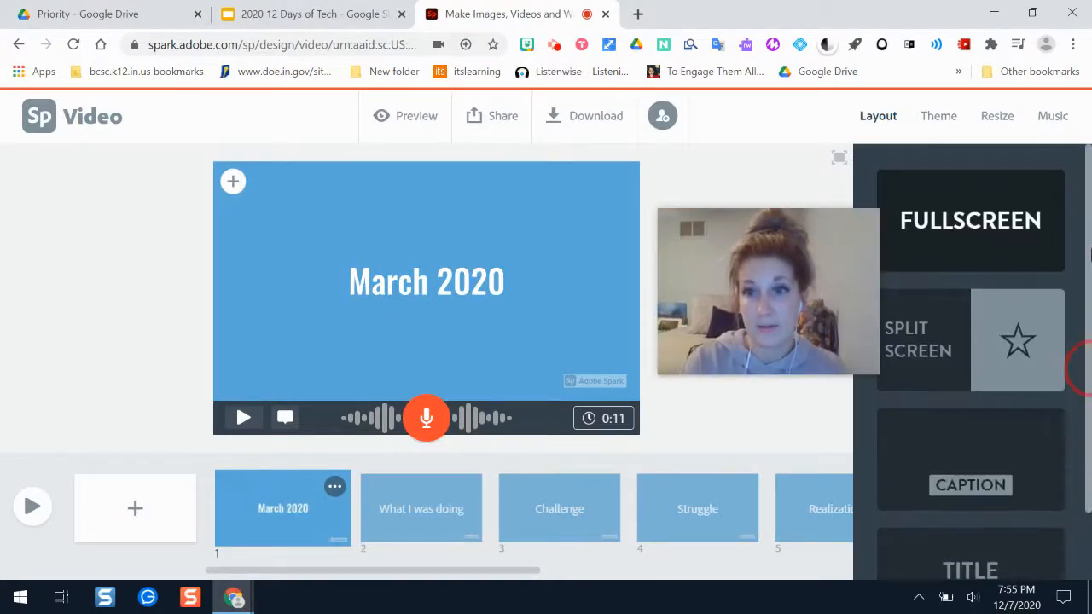
left_click_drag(1091, 171, 1091, 277)
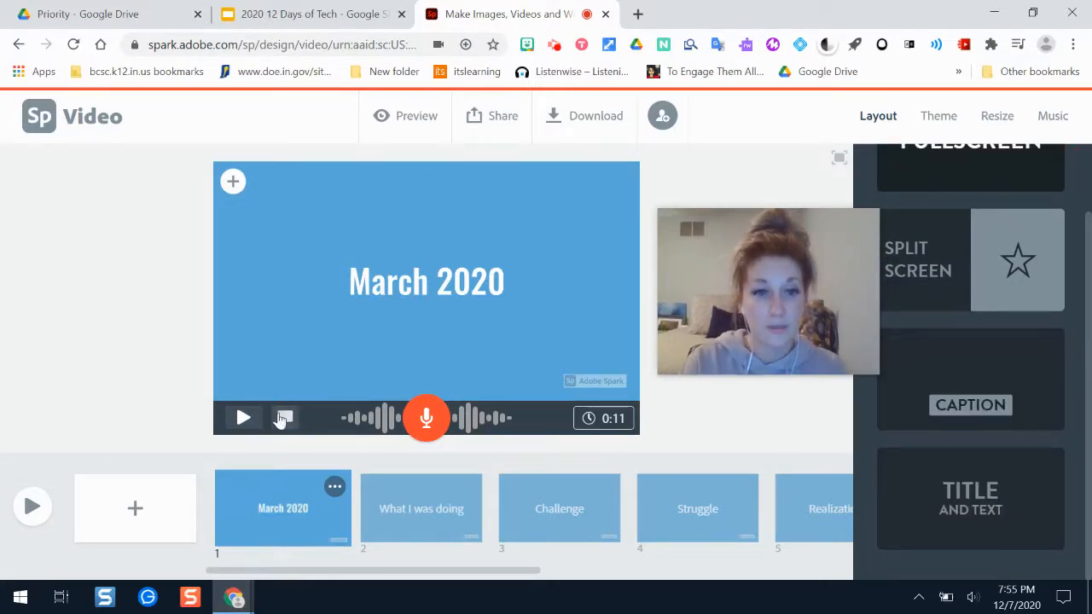
left_click(298, 326)
Search the free photos for "home" and set the picture of steaming coffee mugs as the March 2020 slide's background.
left_click(233, 181)
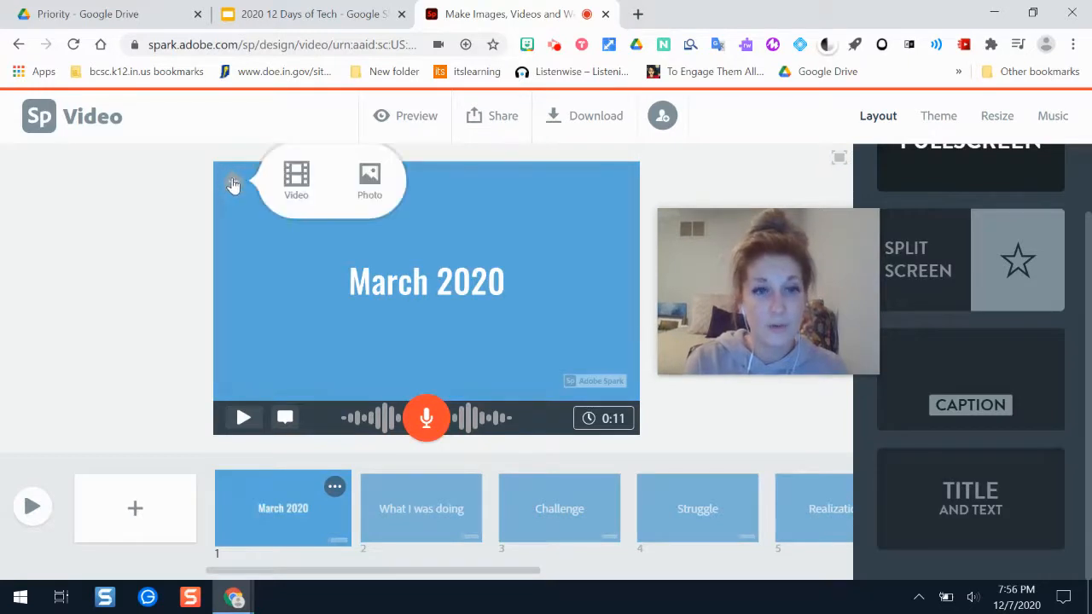
left_click(358, 198)
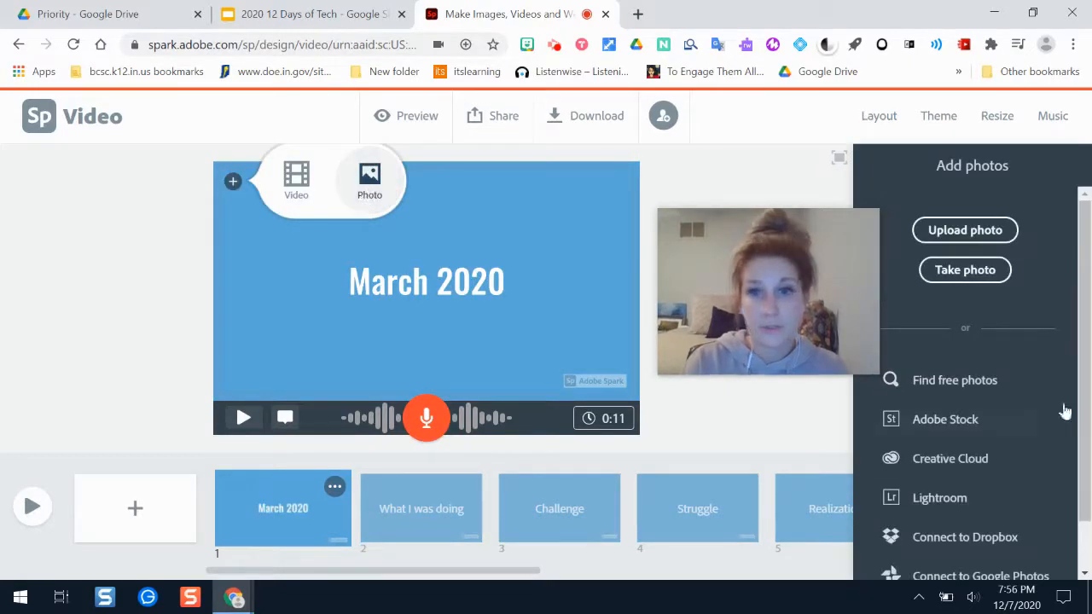
left_click(1023, 381)
left_click_drag(825, 258, 767, 170)
left_click(938, 209)
type("home")
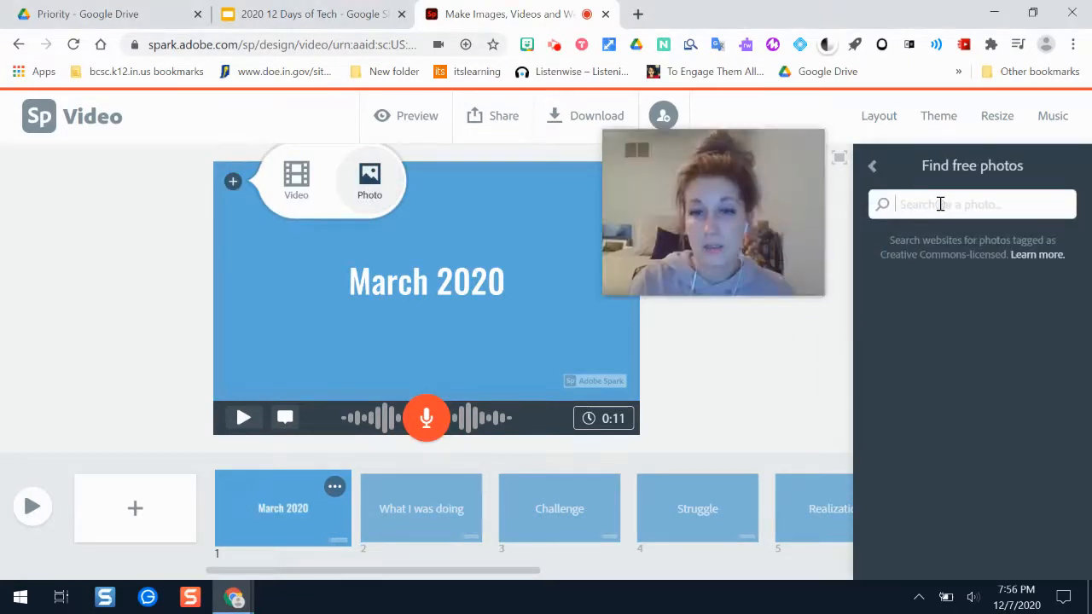
key("Return")
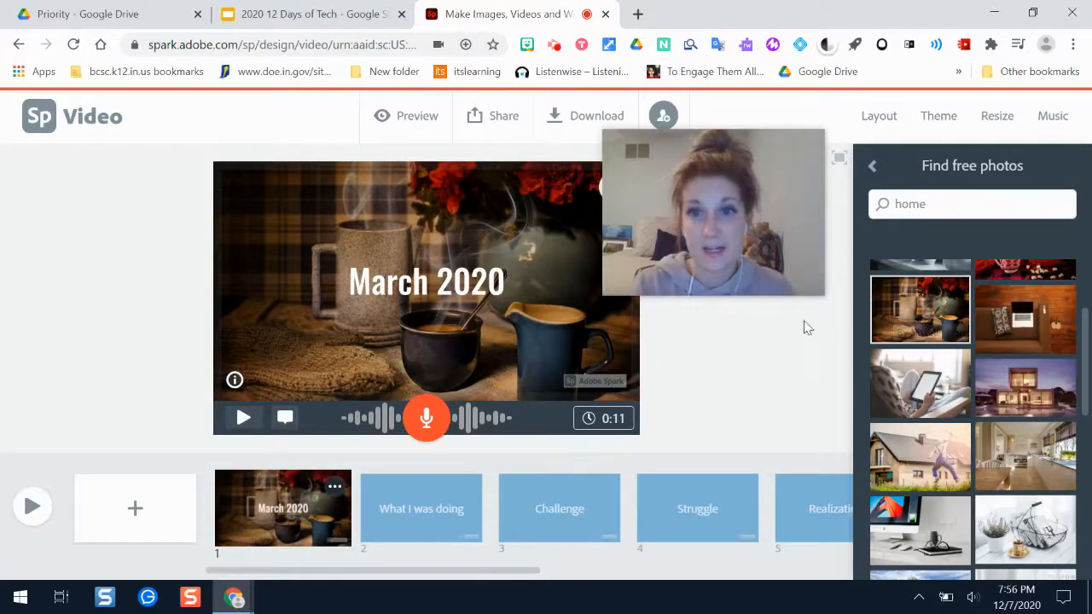
Examine the zoom options of the background photo on the March 2020 slide.
left_click_drag(720, 260, 136, 208)
left_click(782, 302)
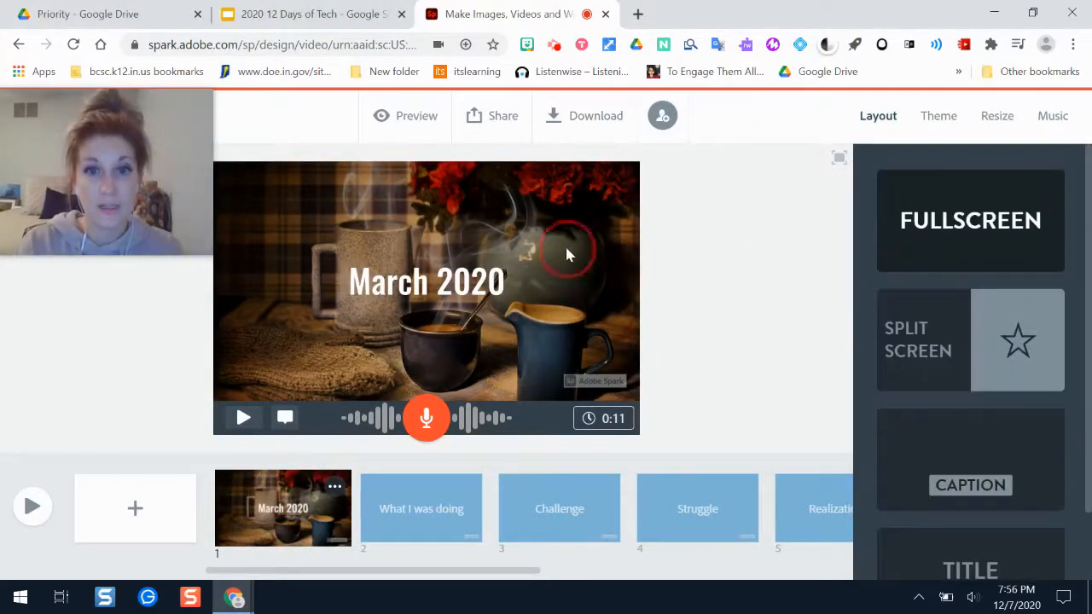
left_click(595, 198)
left_click(613, 187)
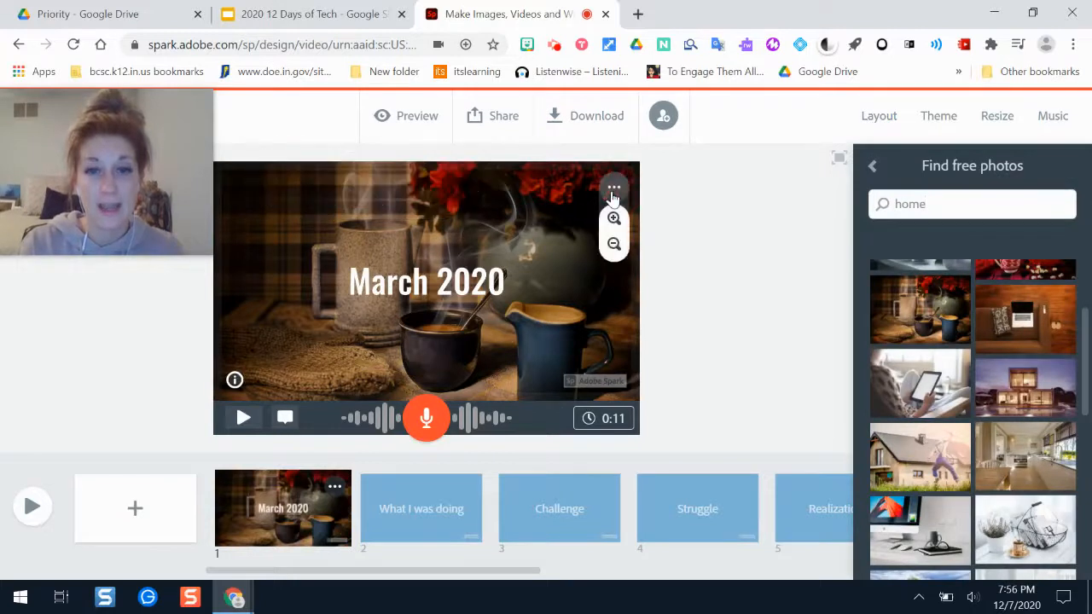
left_click(740, 300)
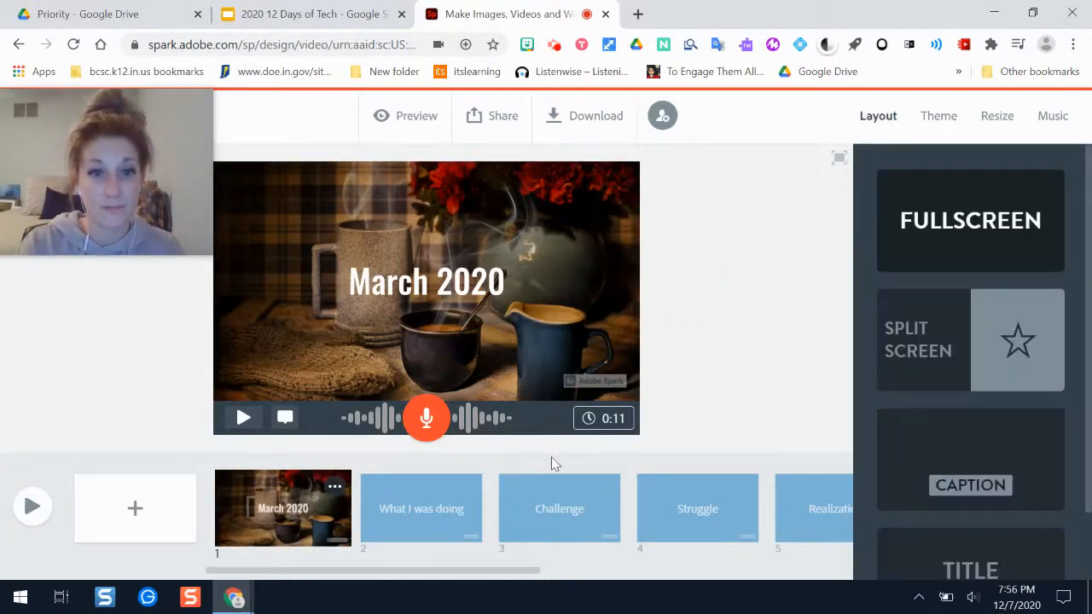
Open the "What I was doing" slide and start adding text to it.
left_click(418, 510)
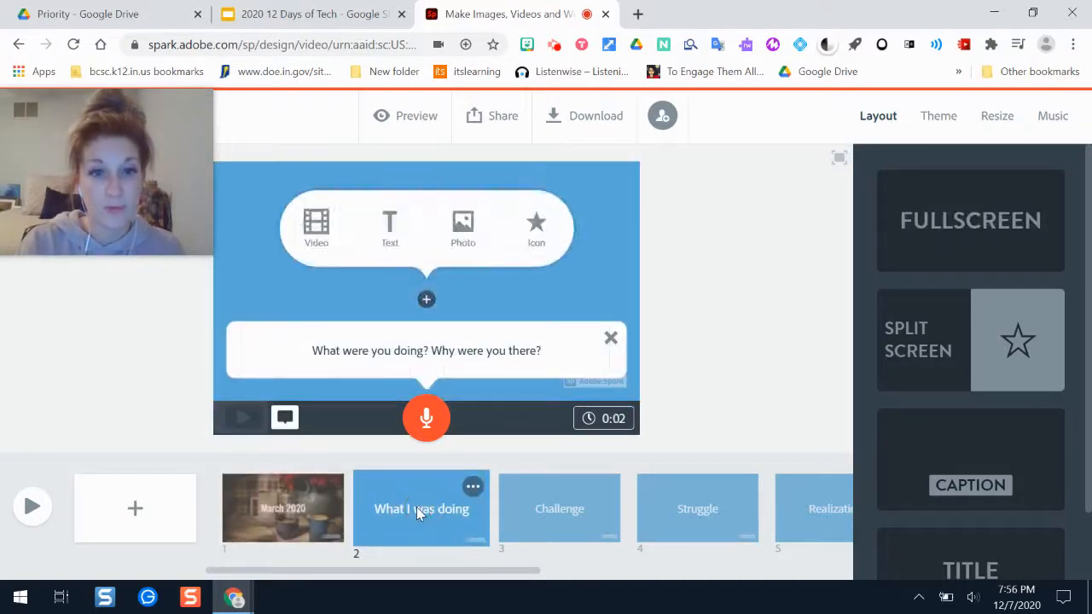
left_click(390, 224)
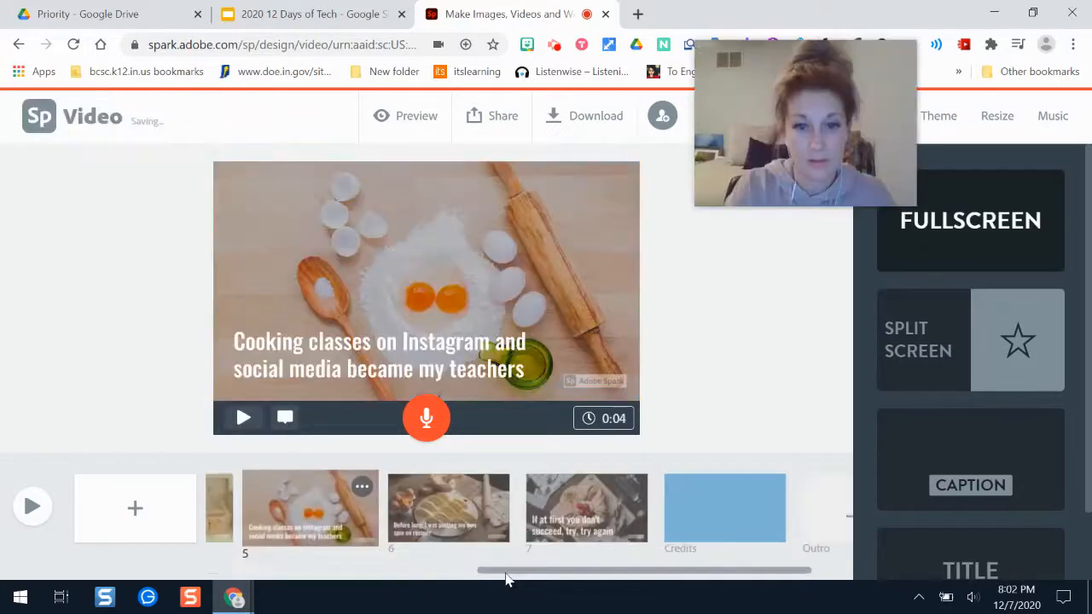
Look over the remaining slides, preview the opening of the whole video, and return to the editor.
left_click_drag(507, 570, 178, 561)
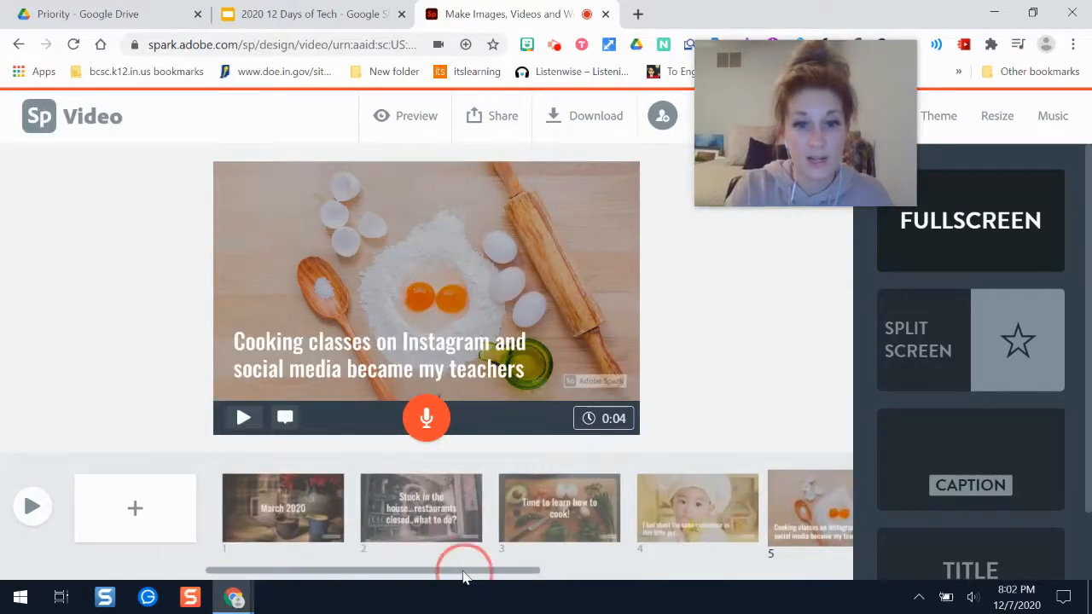
left_click_drag(465, 577, 811, 554)
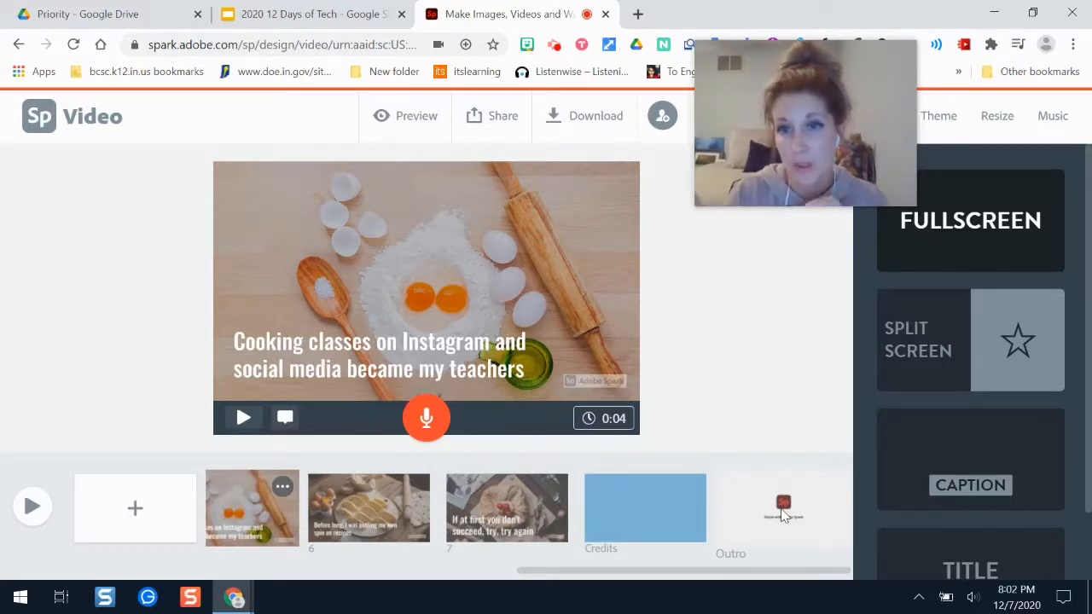
left_click(32, 508)
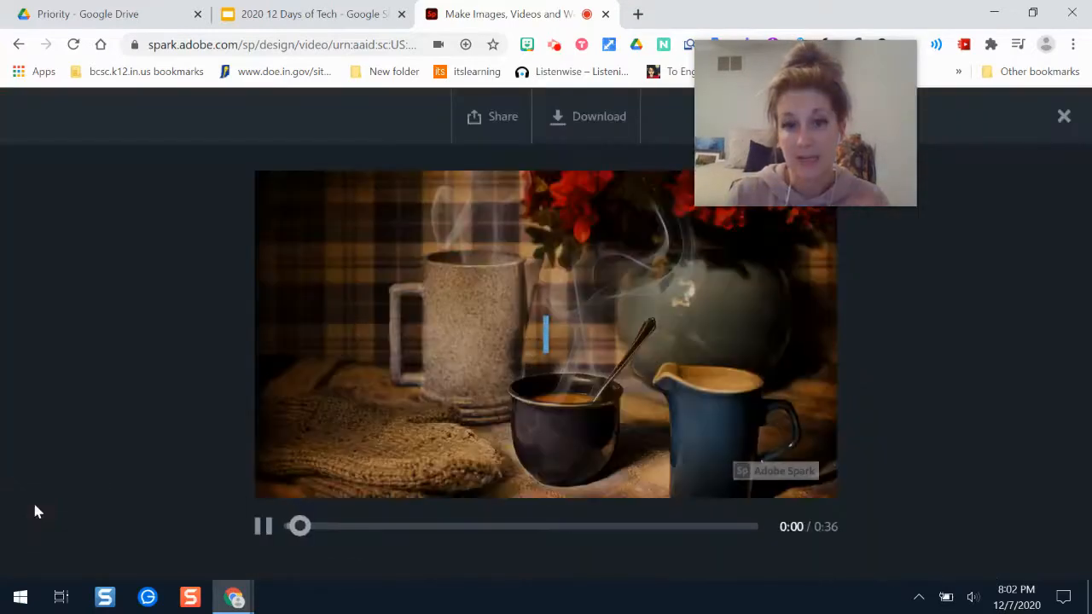
left_click(265, 528)
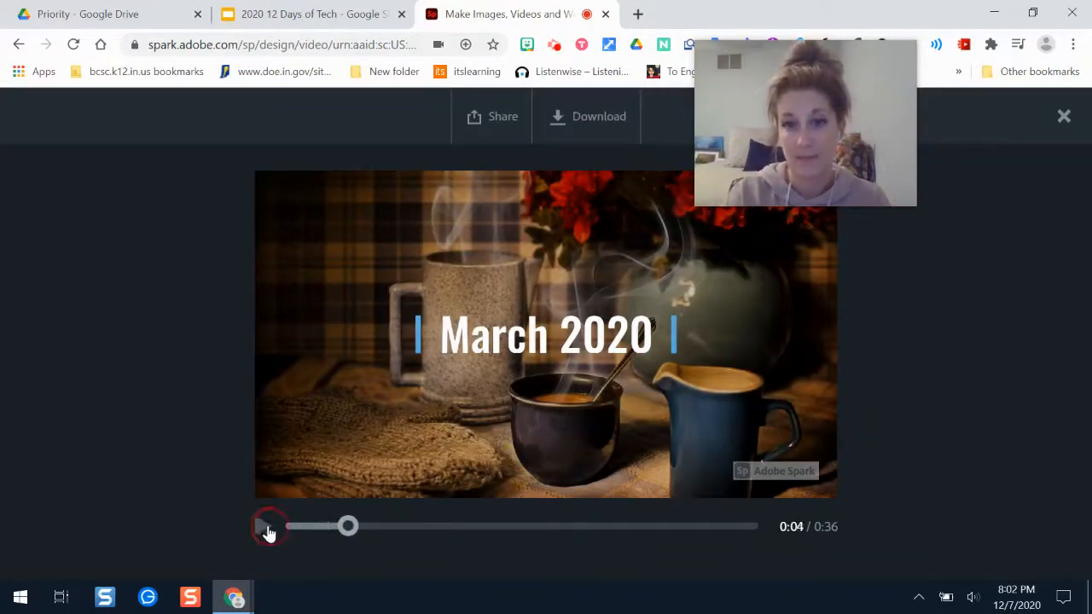
key("Escape")
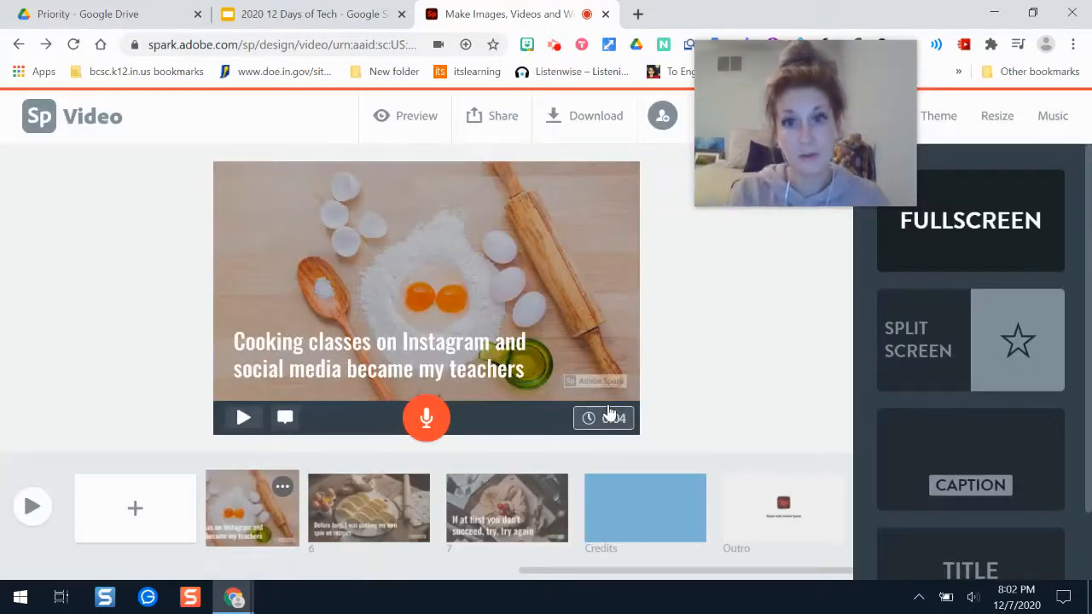
Look through the available video themes.
left_click_drag(782, 120, 167, 130)
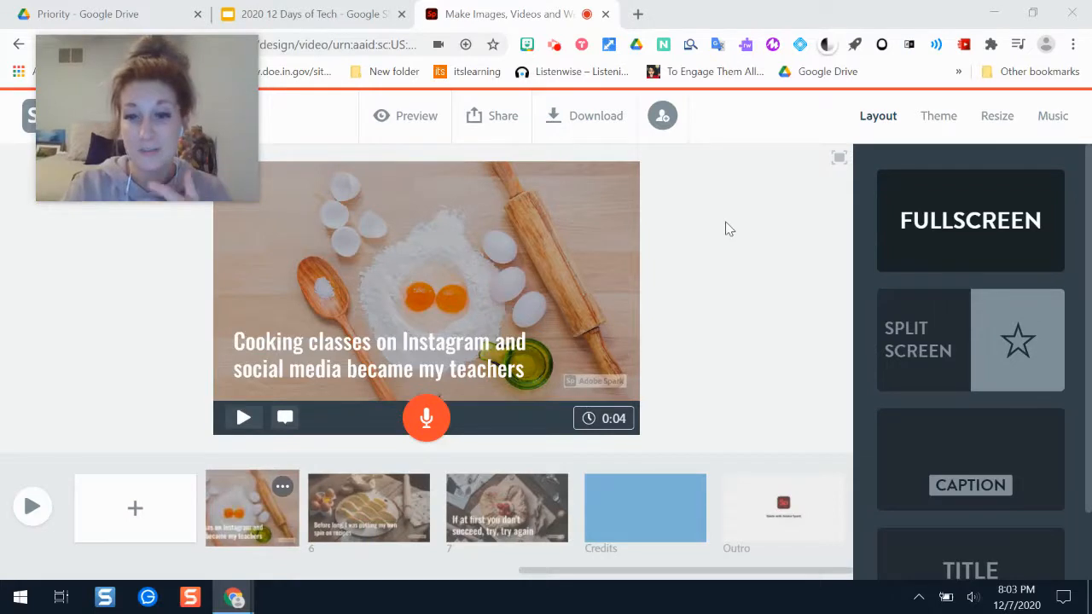
left_click(940, 117)
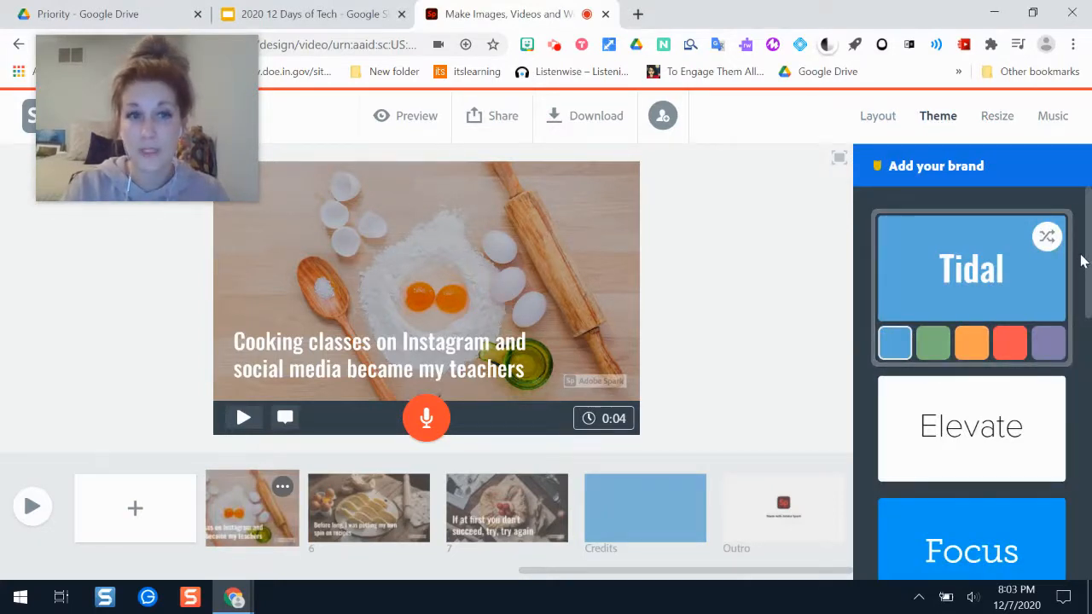
left_click_drag(1087, 258, 1089, 482)
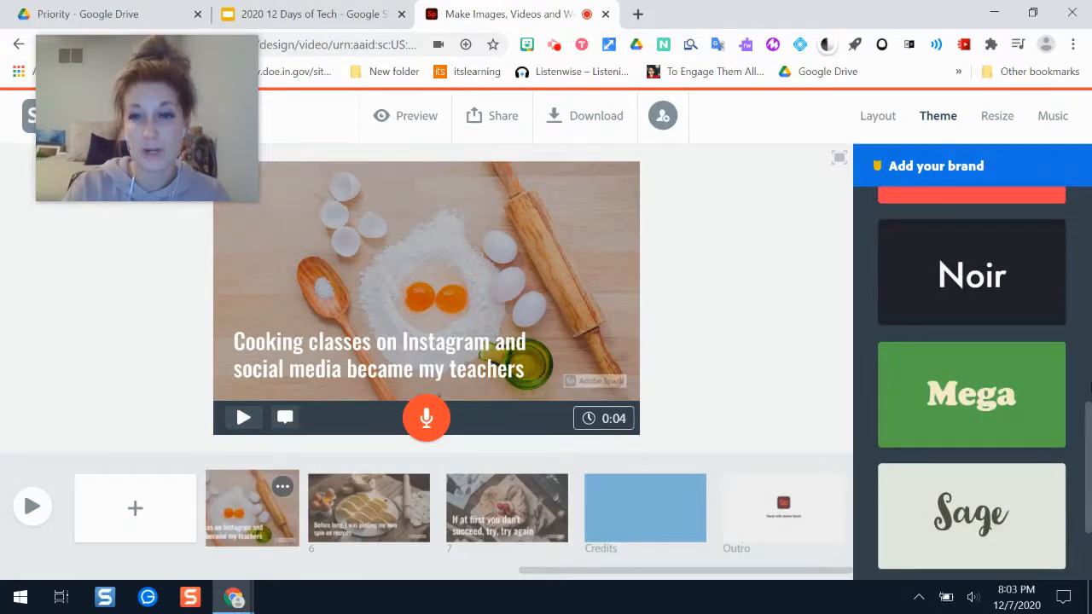
scroll(1081, 415, "down", 2)
Browse the background music tracks offered for the video.
left_click(1053, 118)
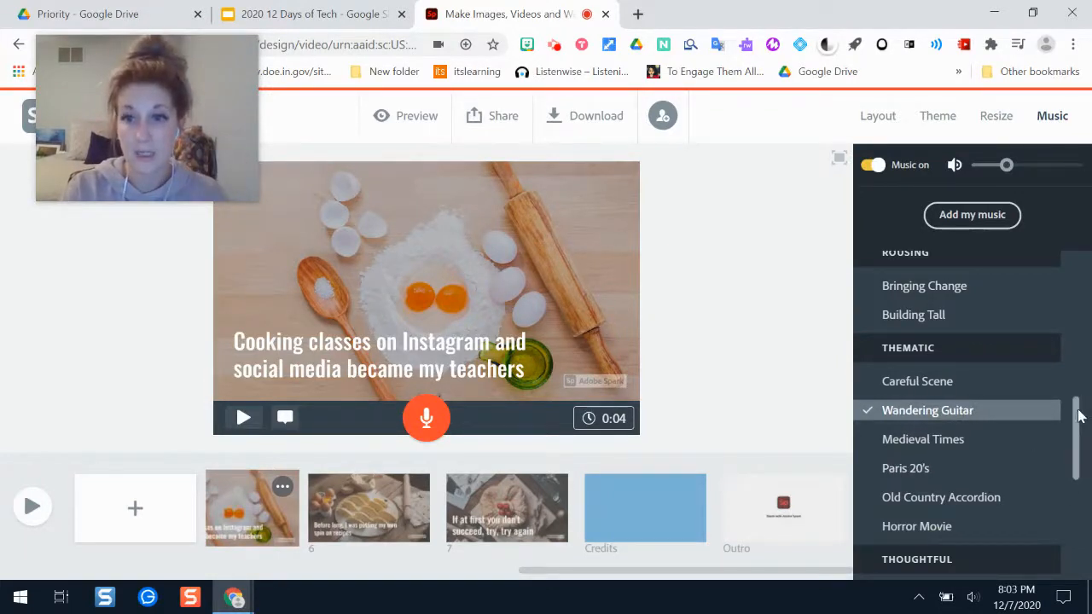
scroll(1079, 416, "down", 5)
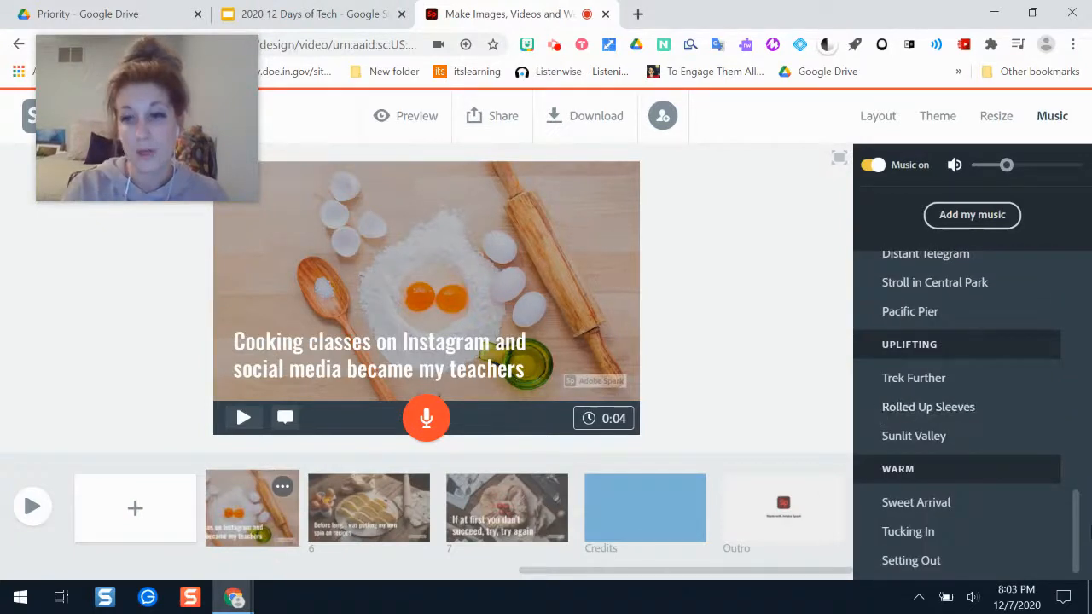
left_click_drag(1076, 515, 1072, 288)
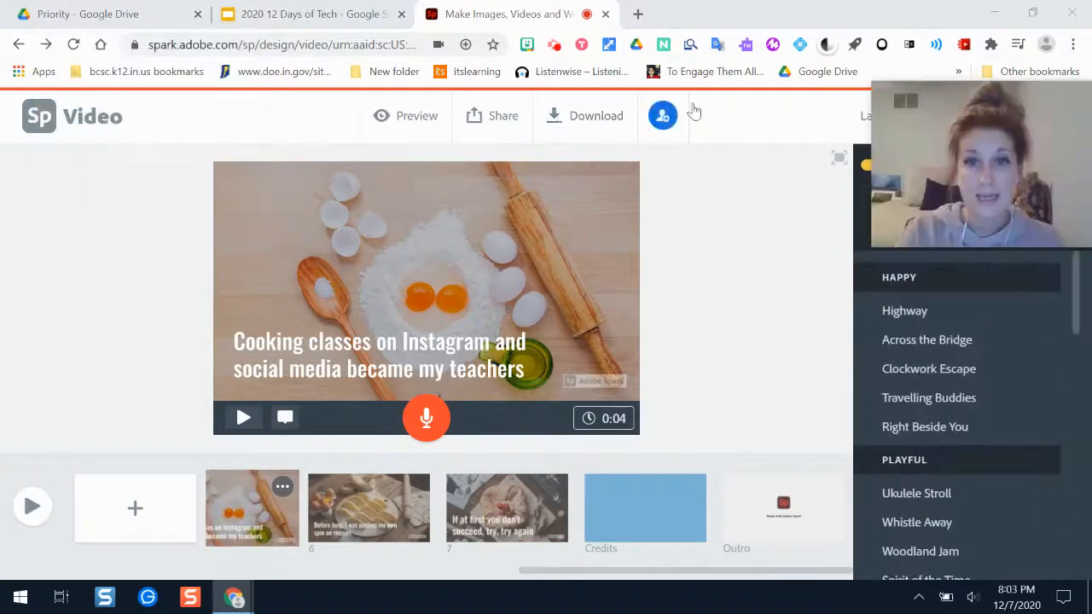
Copy the collaboration link for "Quarantine Cooking" from the invitation settings and close them.
left_click(664, 119)
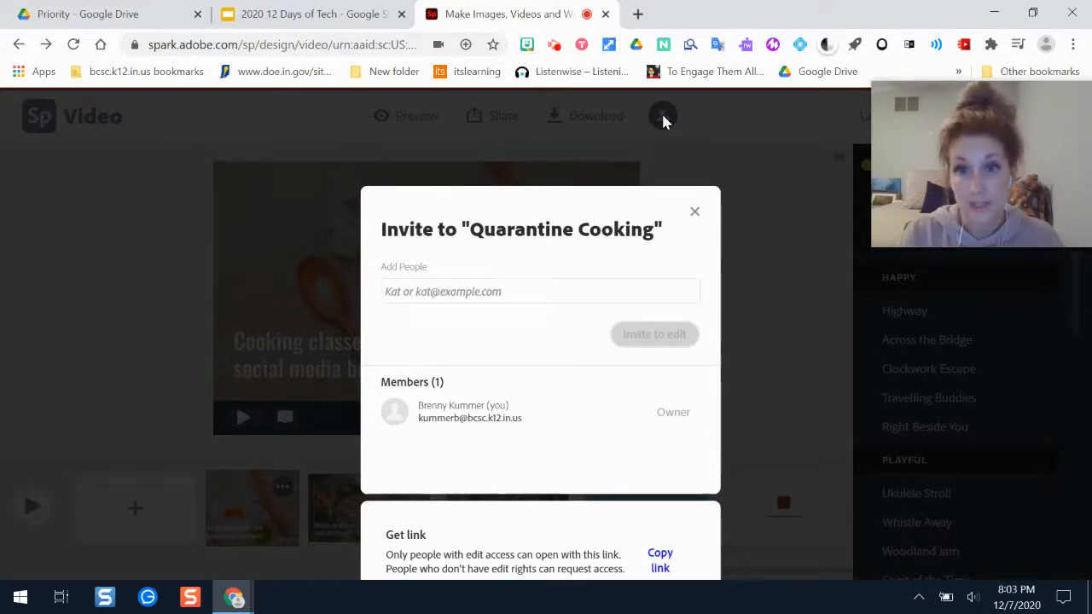
right_click(615, 197)
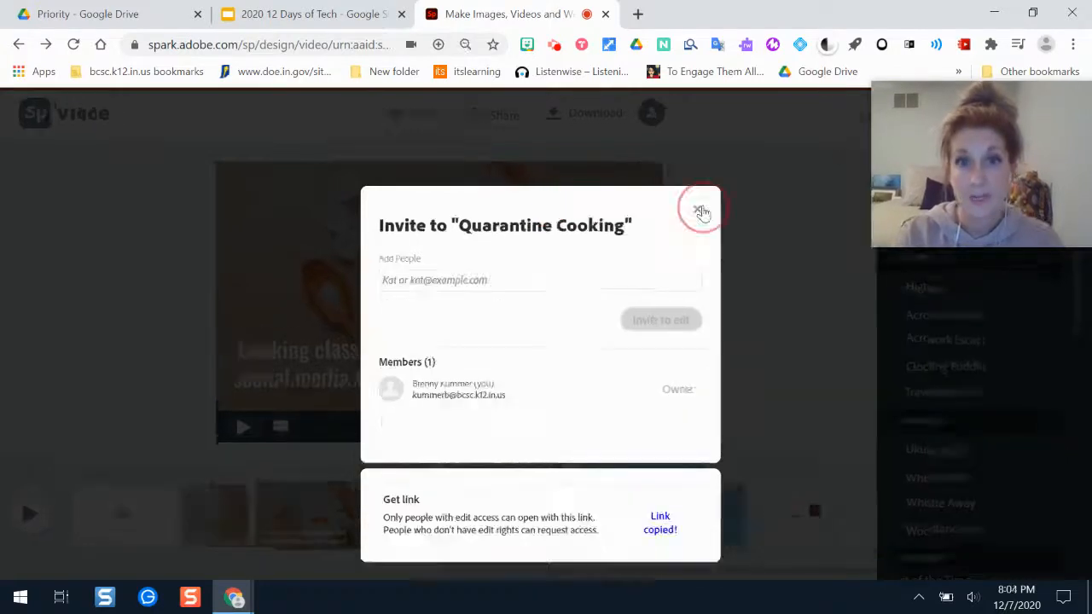
left_click(700, 211)
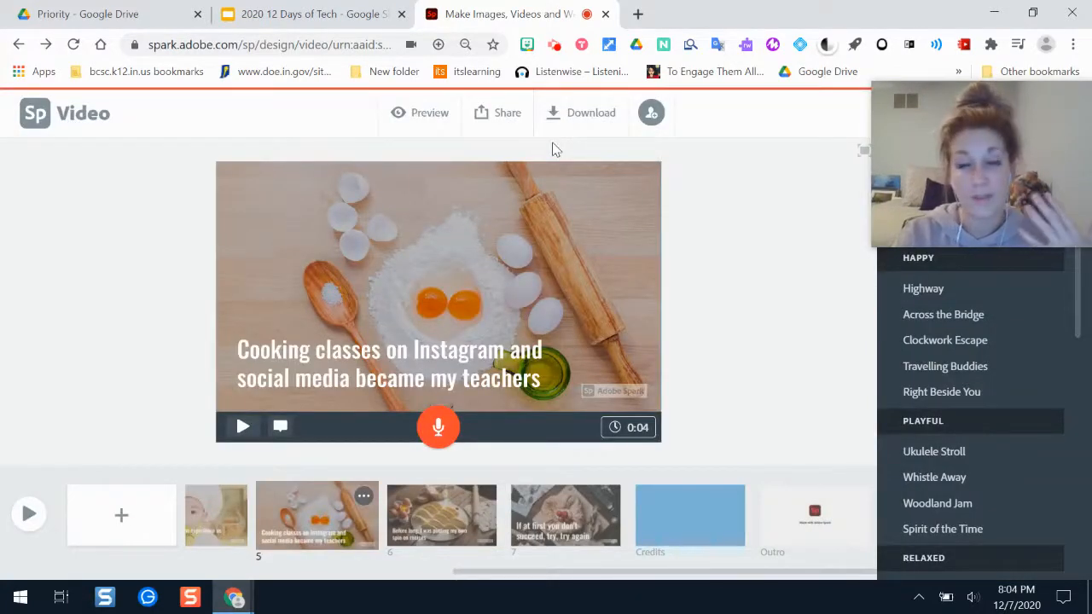
Prepare the video for publishing with the Get noticed option turned off and the category set to Education.
left_click(501, 130)
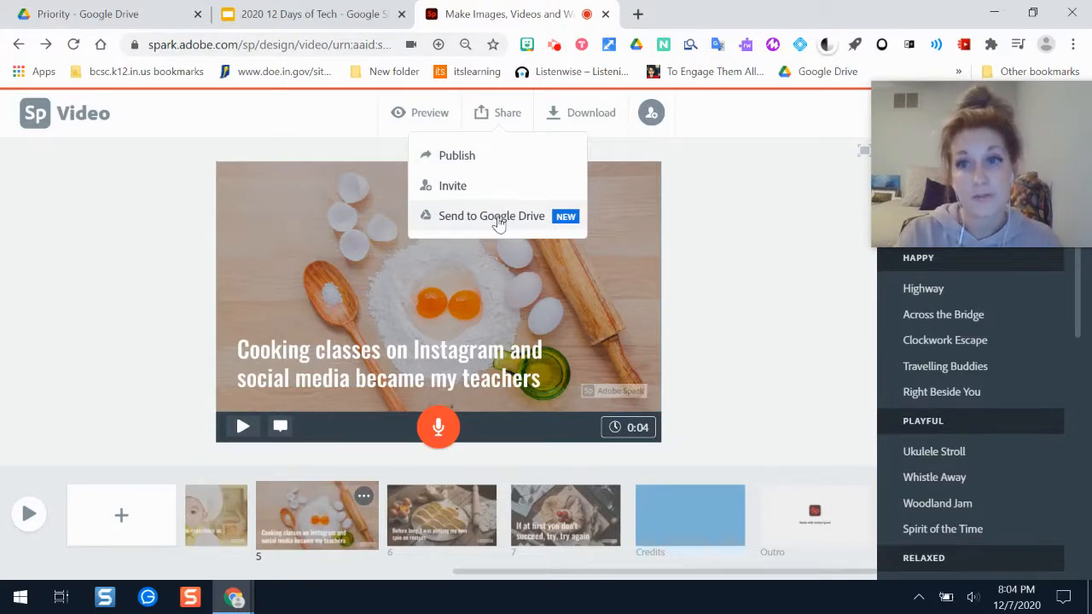
left_click(470, 159)
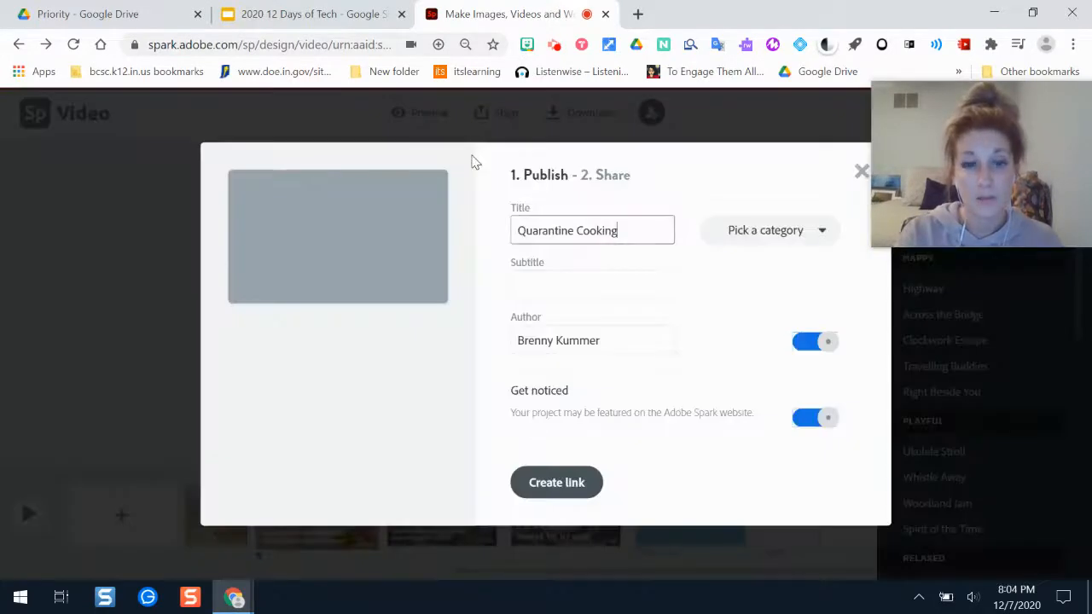
left_click(584, 283)
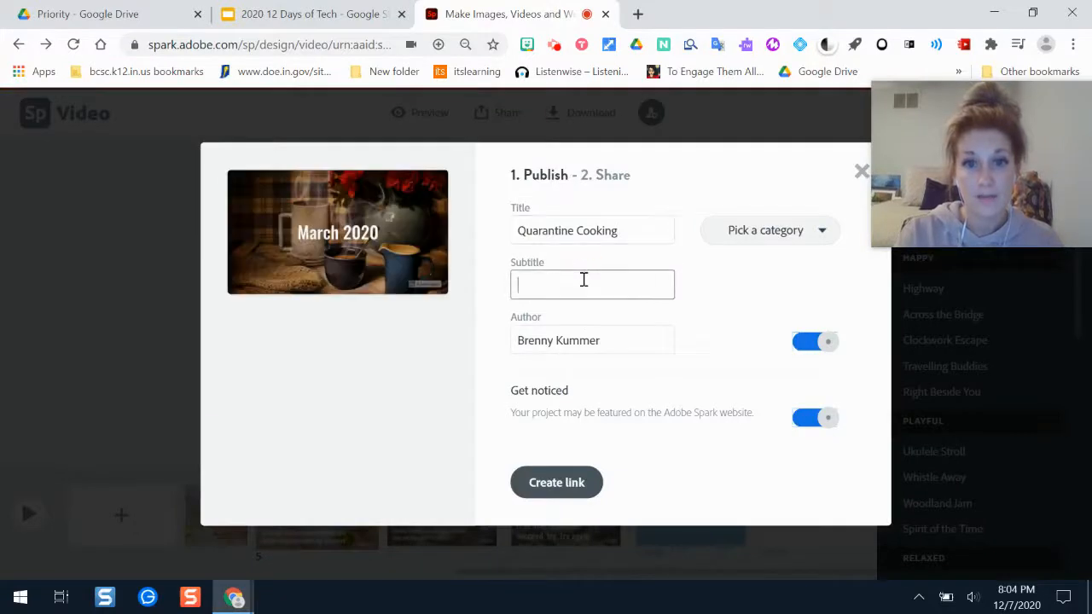
left_click(807, 418)
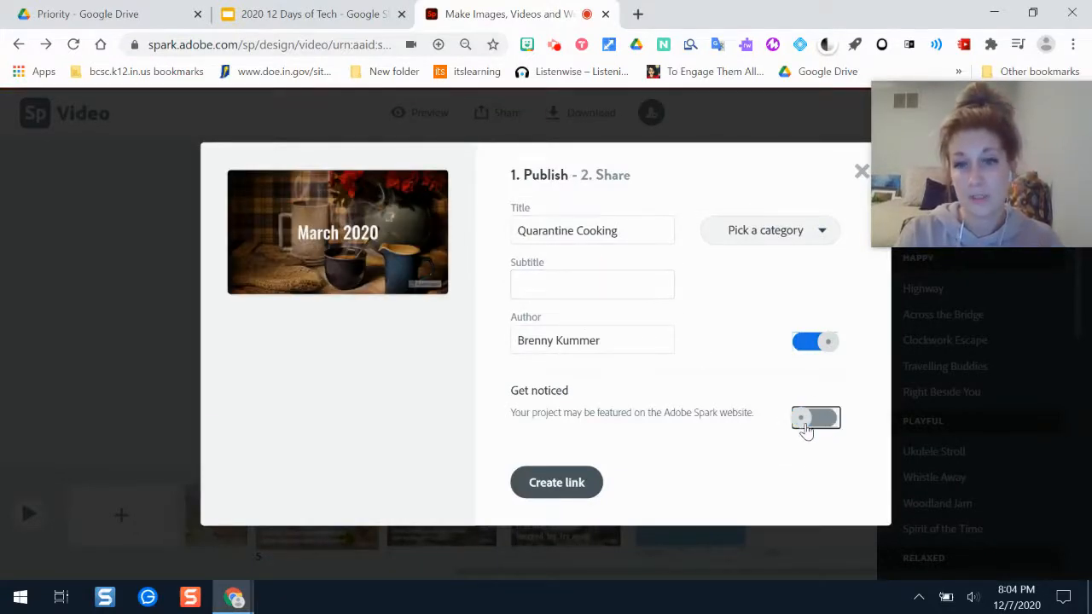
left_click(756, 227)
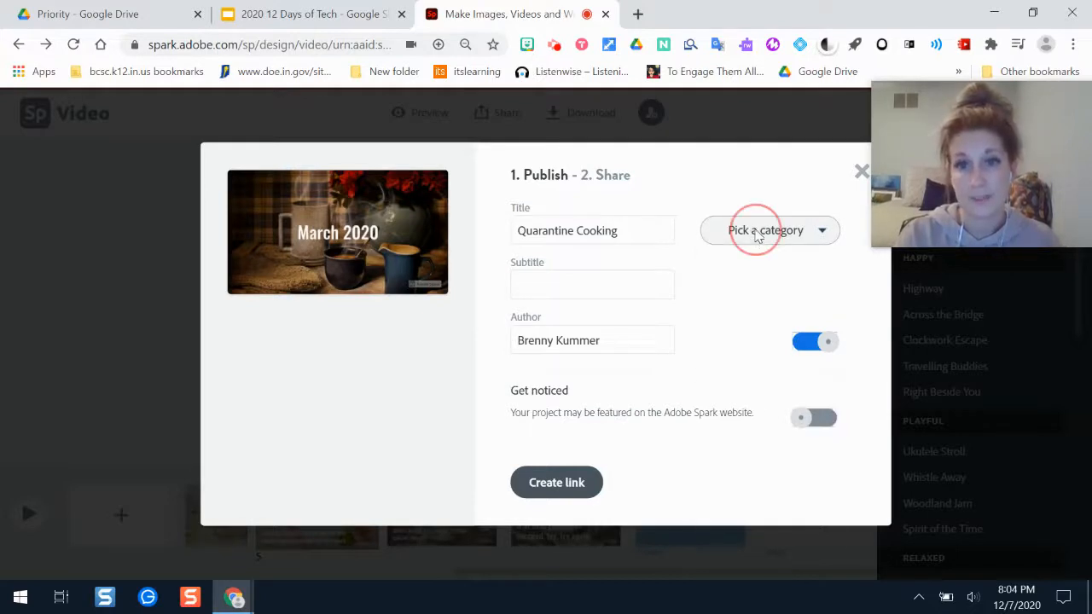
left_click(760, 316)
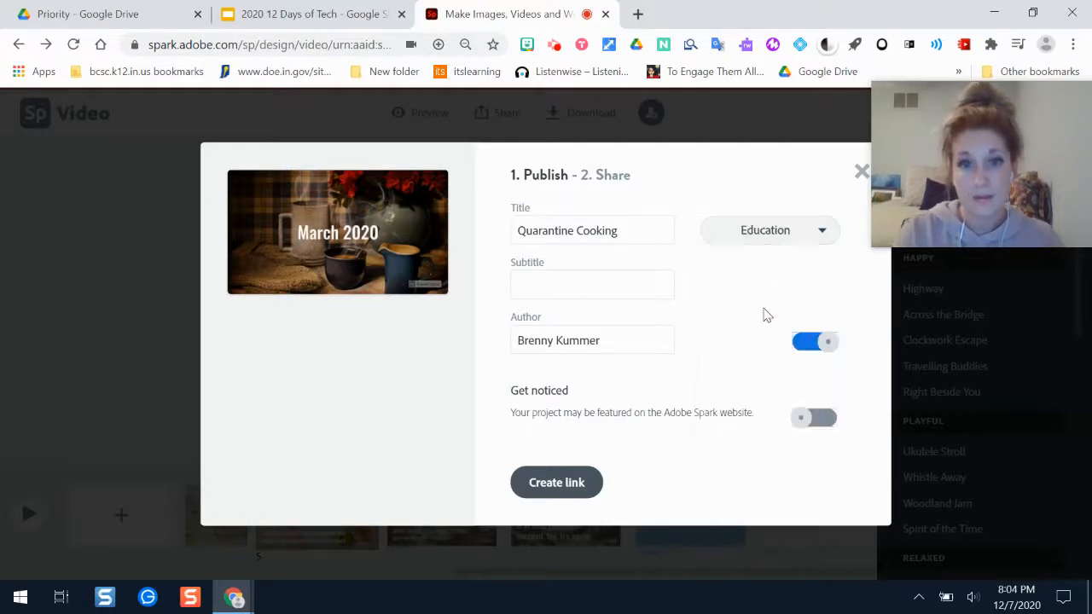
Create the shareable link for the published video, copy it, and close the sharing window.
left_click(555, 484)
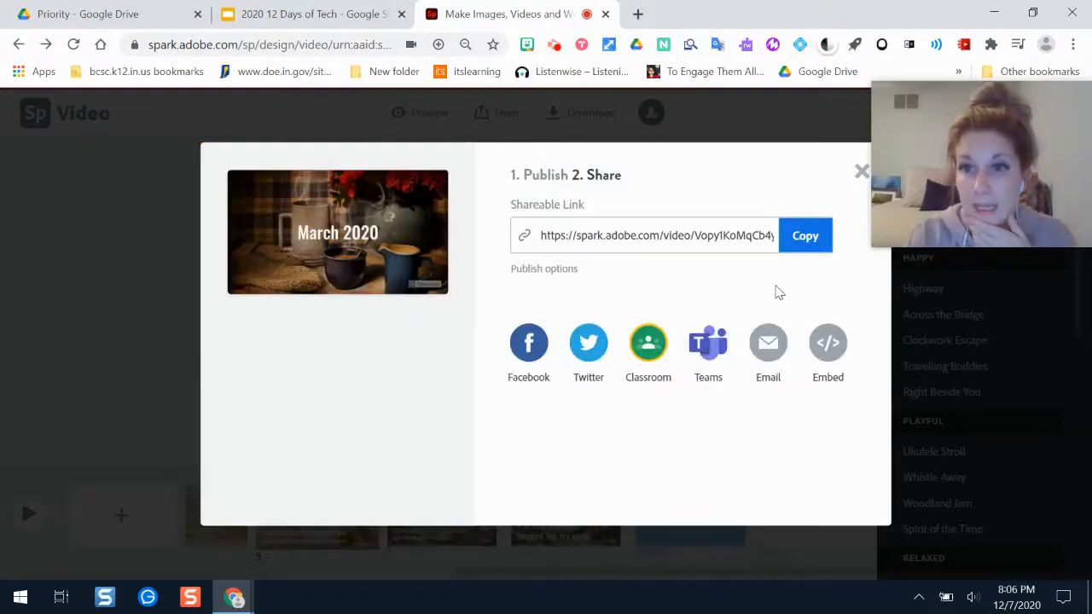
left_click(805, 242)
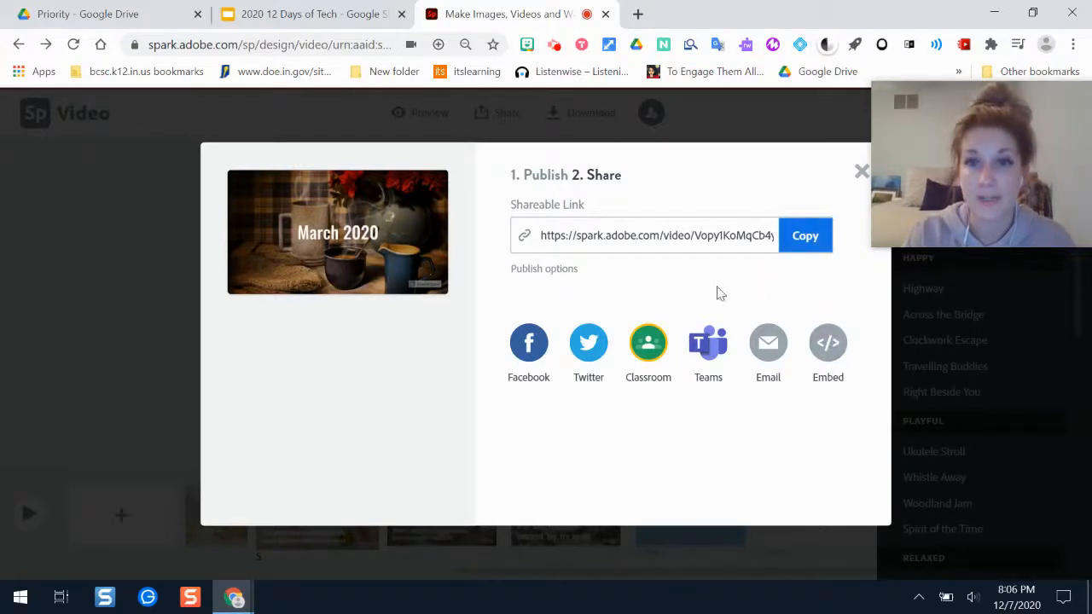
left_click(862, 174)
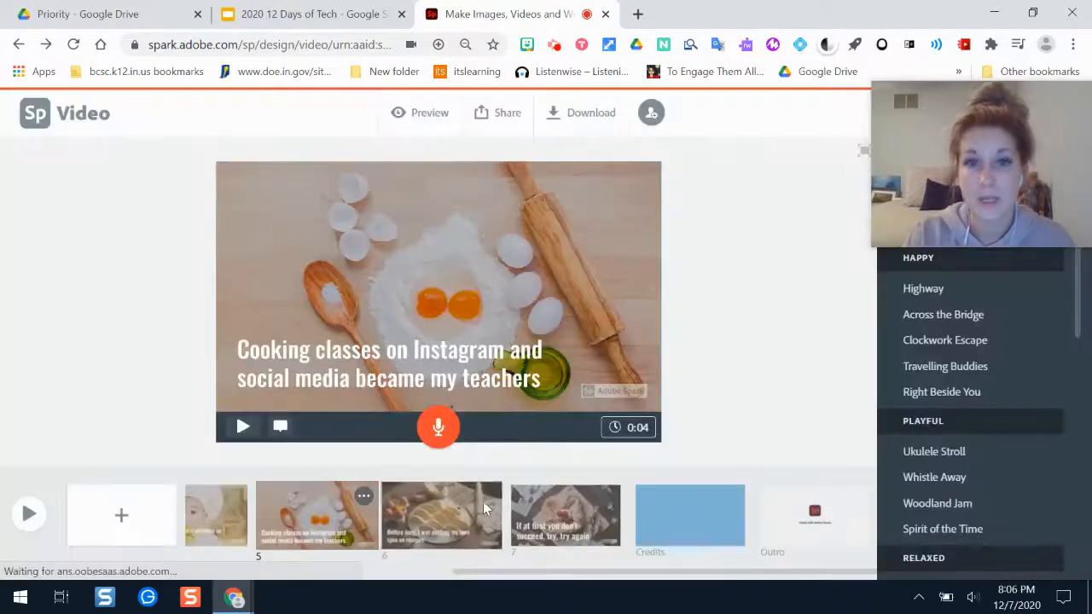